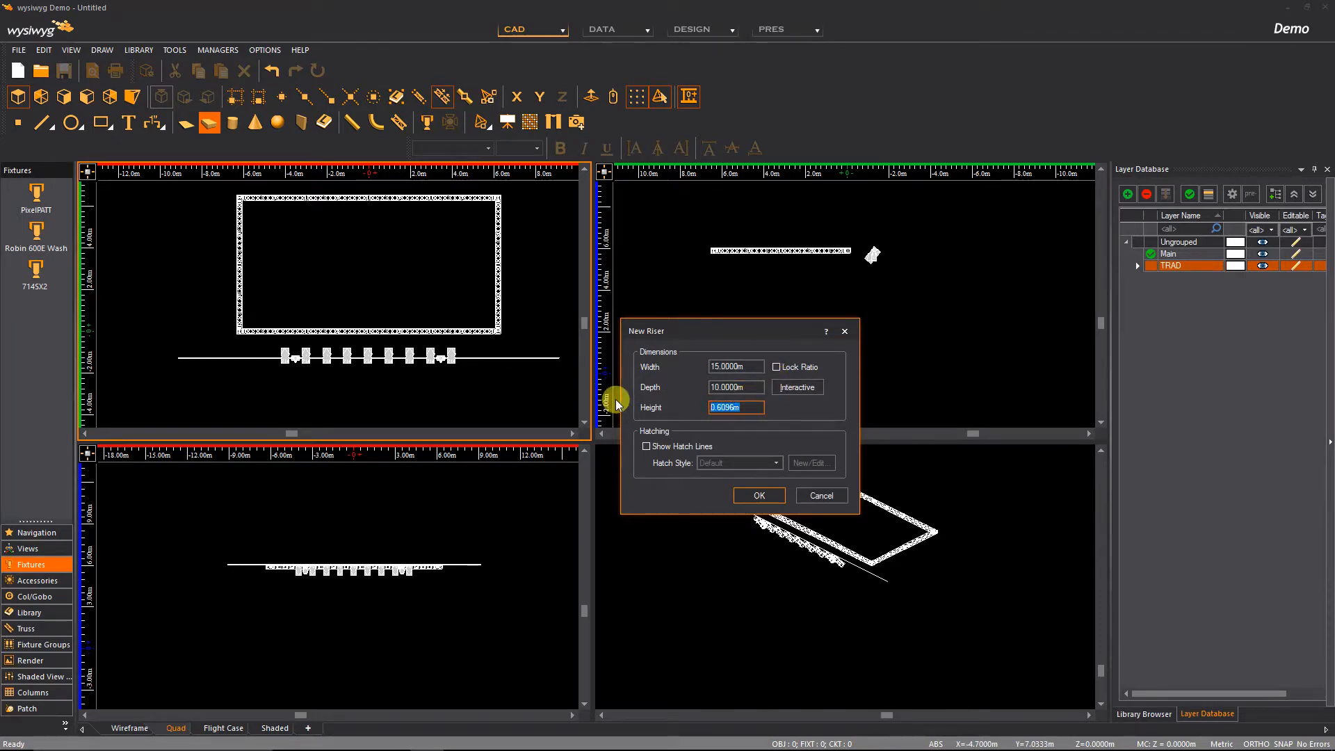
- Create a riser 15 m wide and 10 m deep and place it centred left-to-right on the truss rectangle in the plan view
click(760, 496)
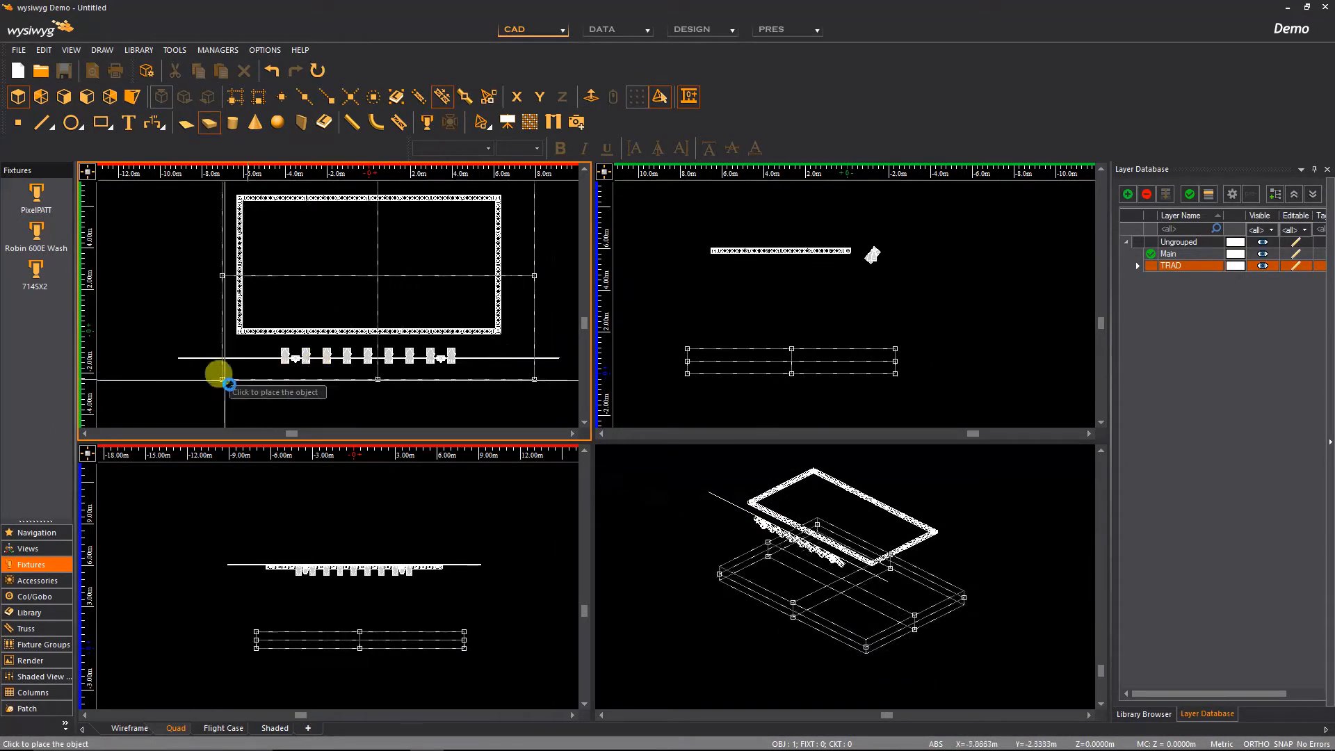
click(206, 390)
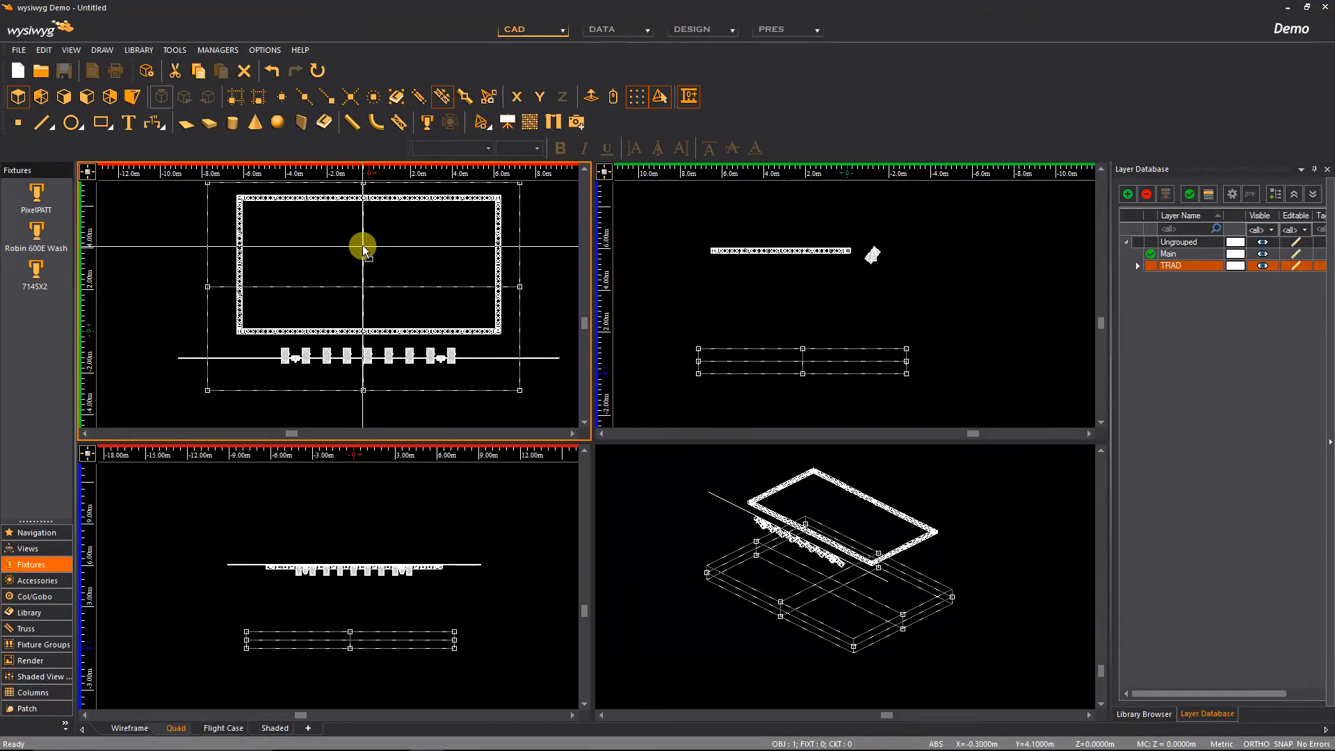
drag(365, 251, 369, 248)
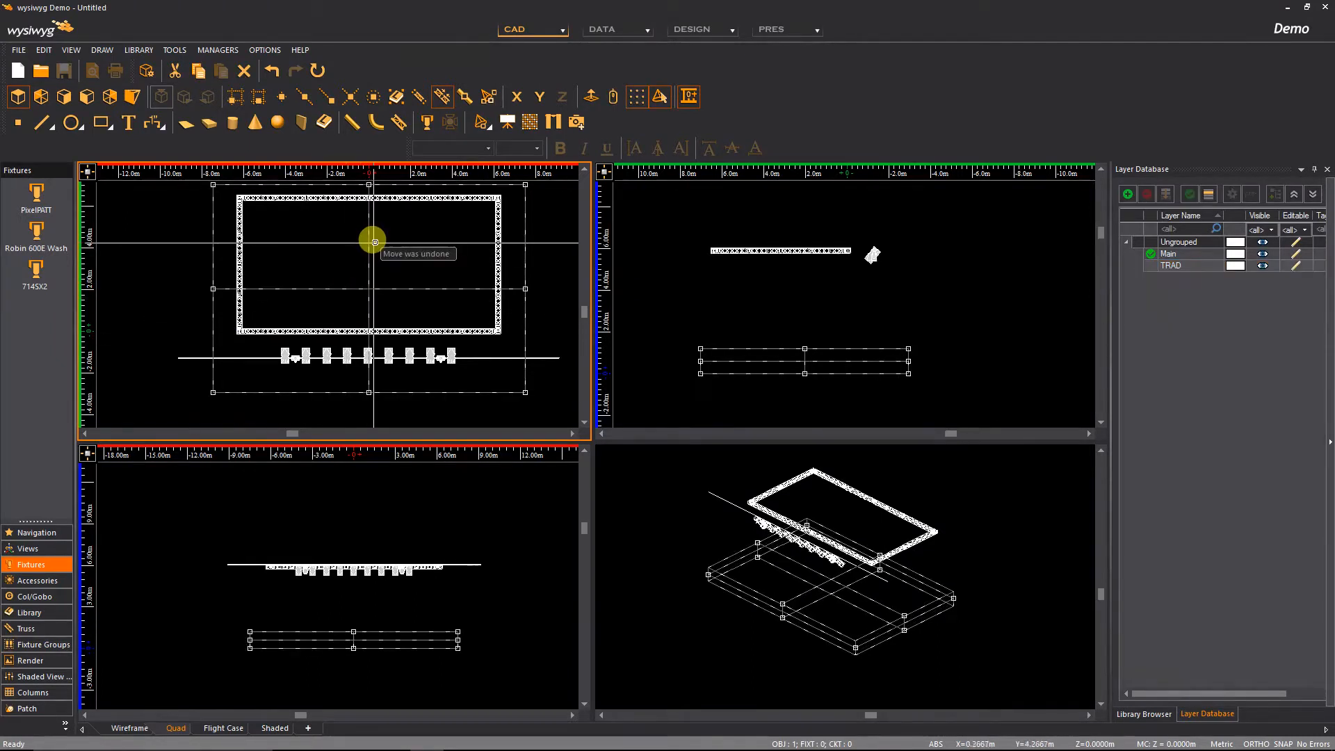
- Restrict movement to the Y axis and move the riser upstage until its front edge lines up with the front truss
click(540, 97)
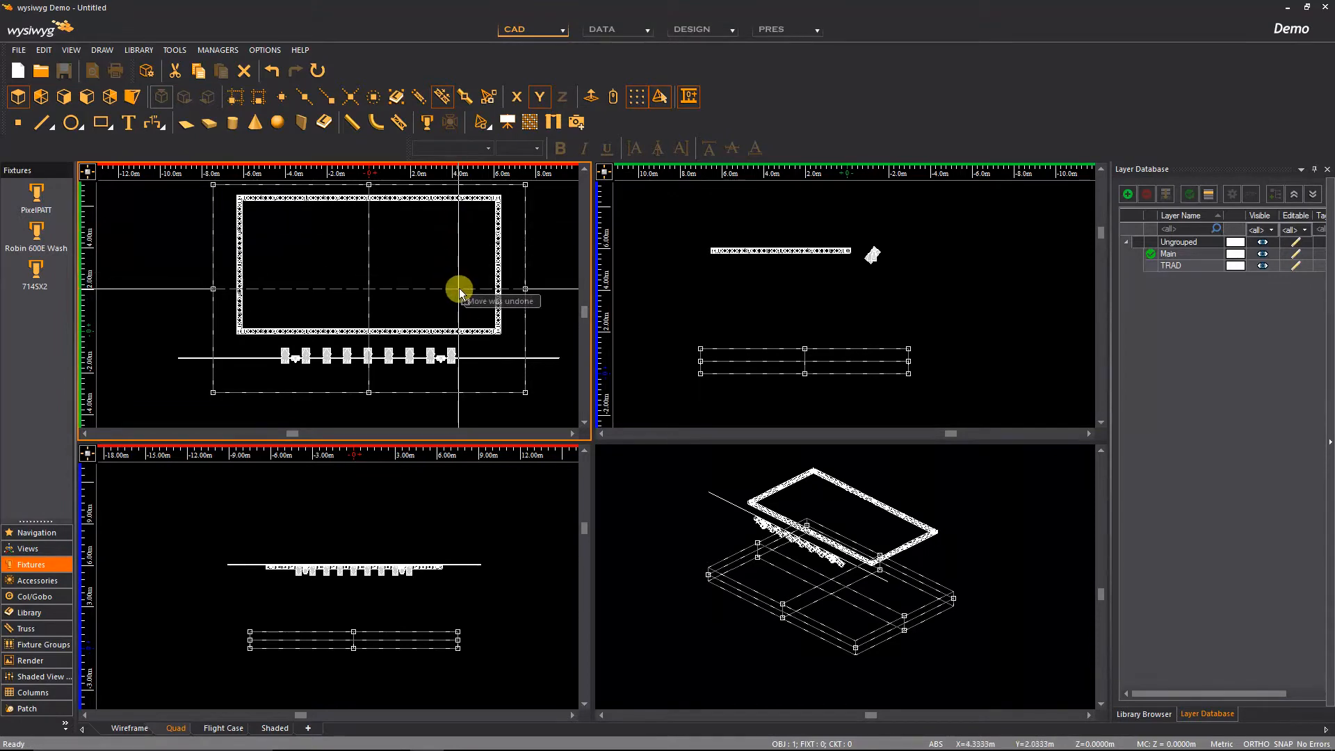
drag(459, 288, 459, 243)
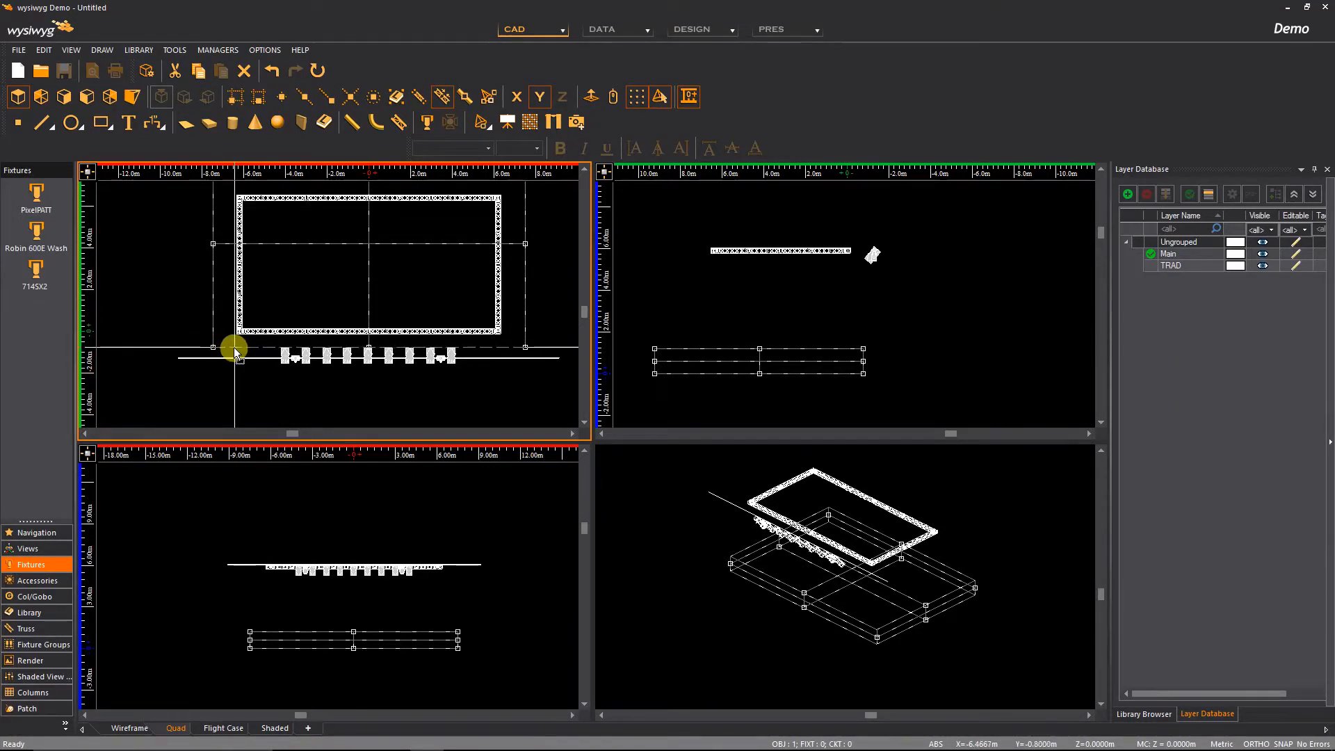
drag(233, 348, 235, 332)
click(157, 287)
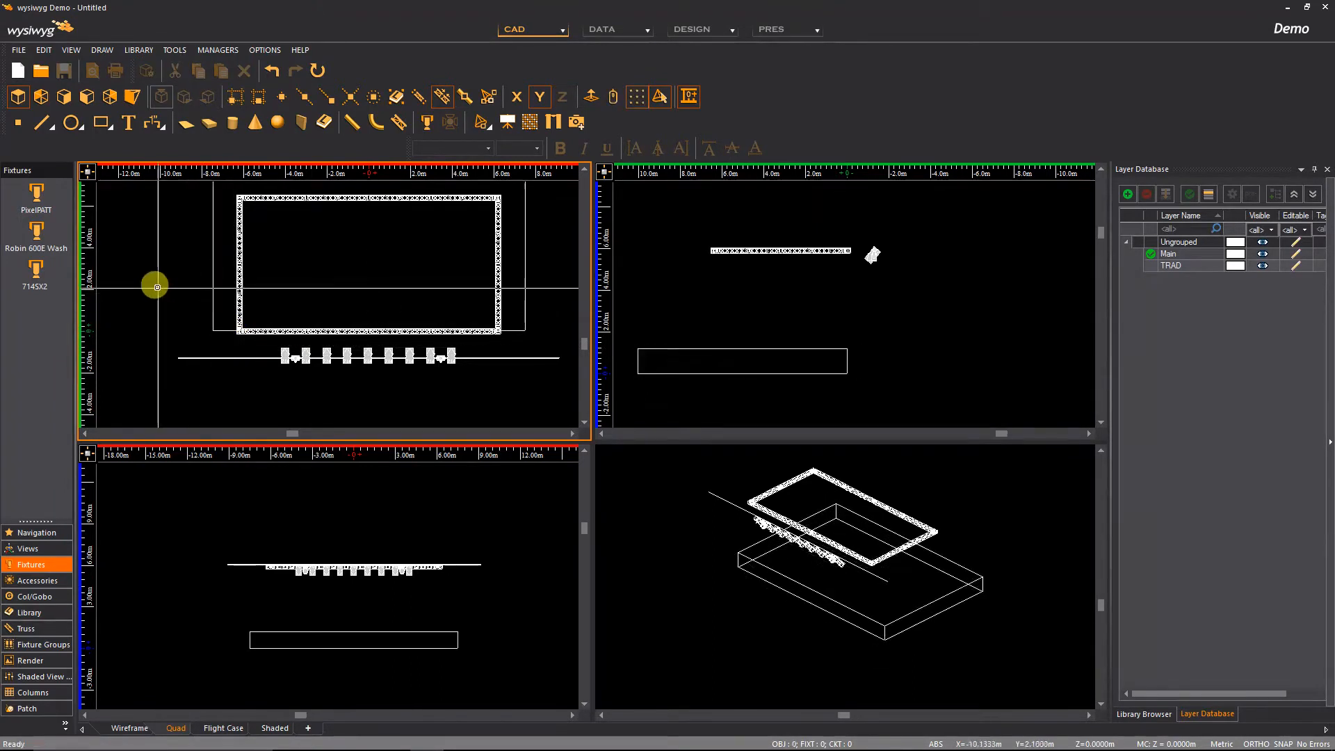
- Move the rectangular truss upstage along the Y axis so it sits within the riser's outline
scroll(365, 292, down, 3)
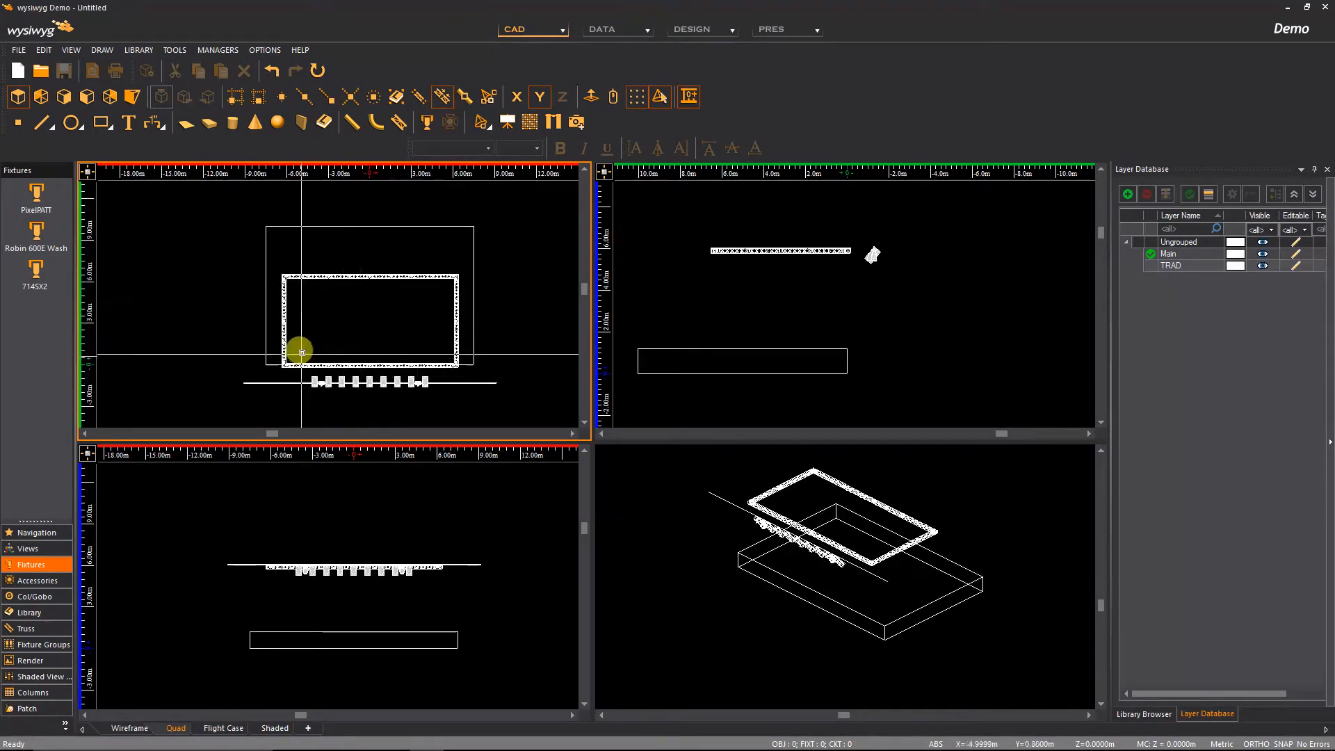
click(374, 278)
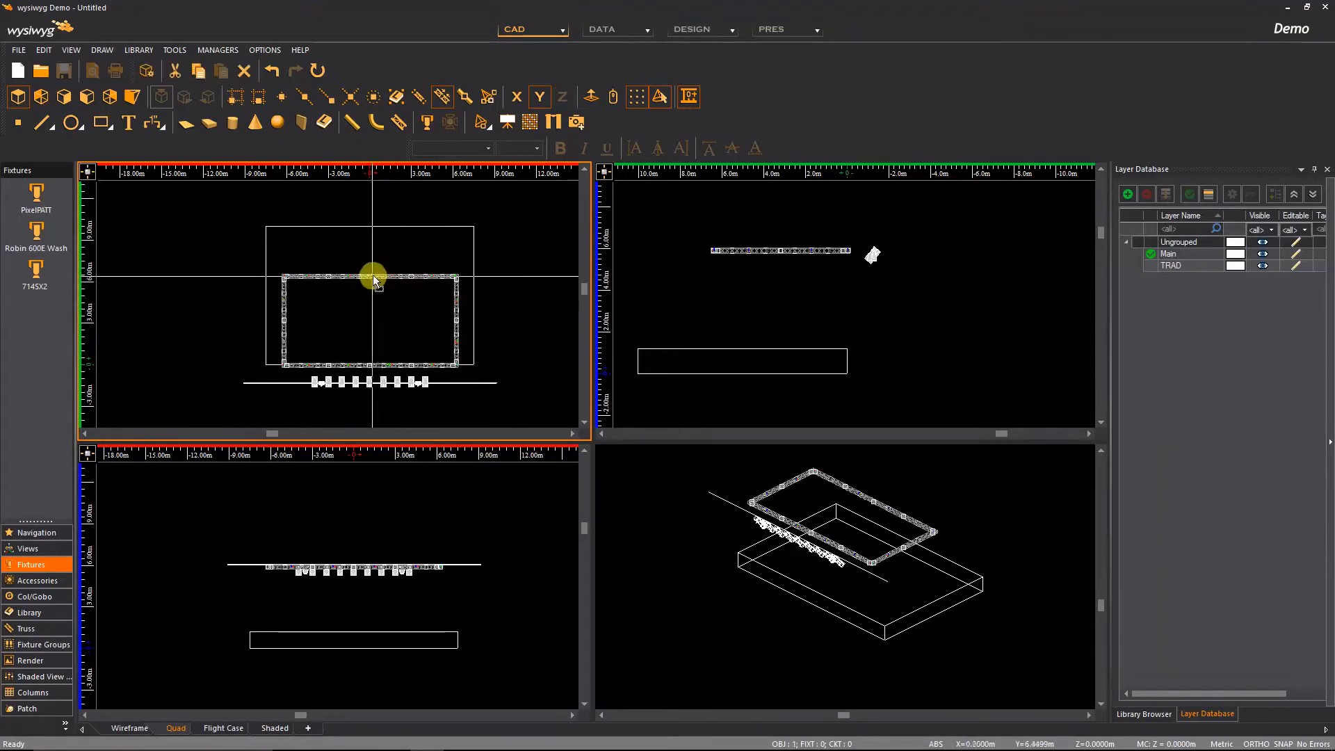
drag(374, 279, 379, 240)
click(402, 212)
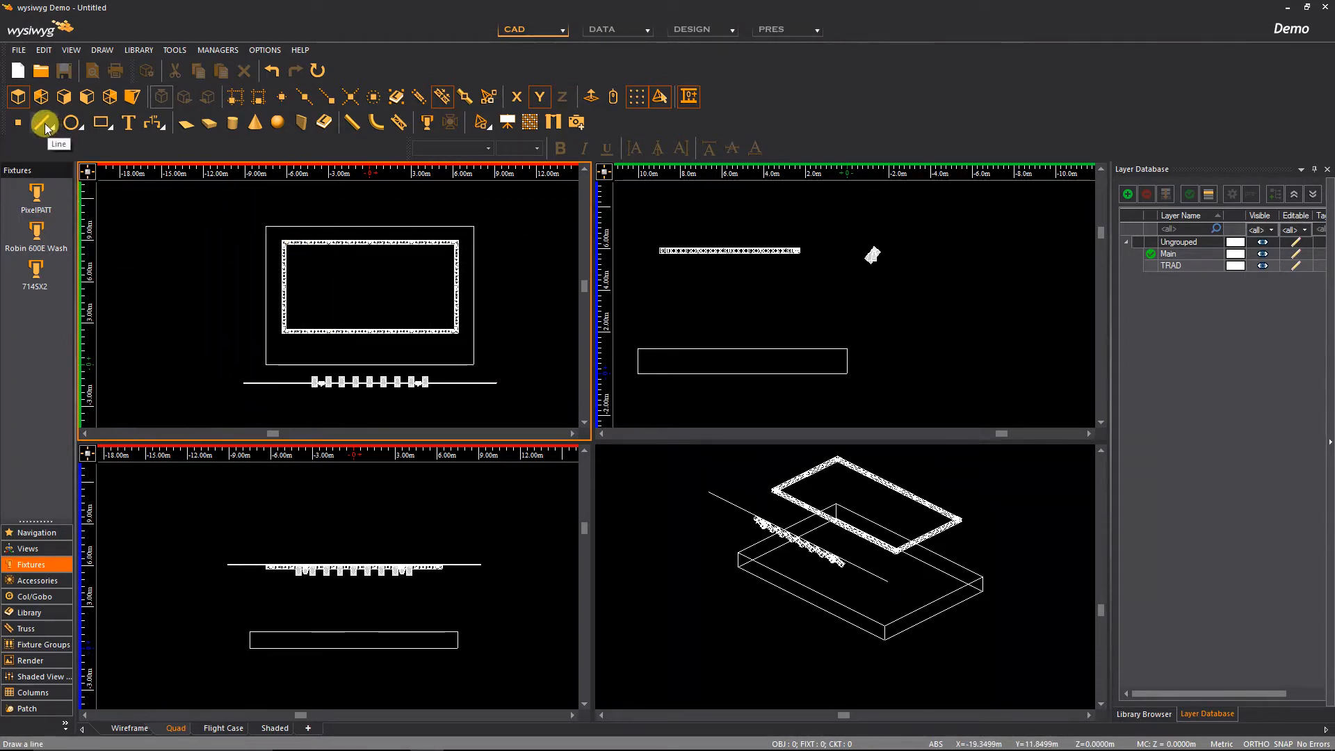
- Create a 15 m pipe with a 7 m trim height and place it centred just inside the riser's rear edge
click(352, 122)
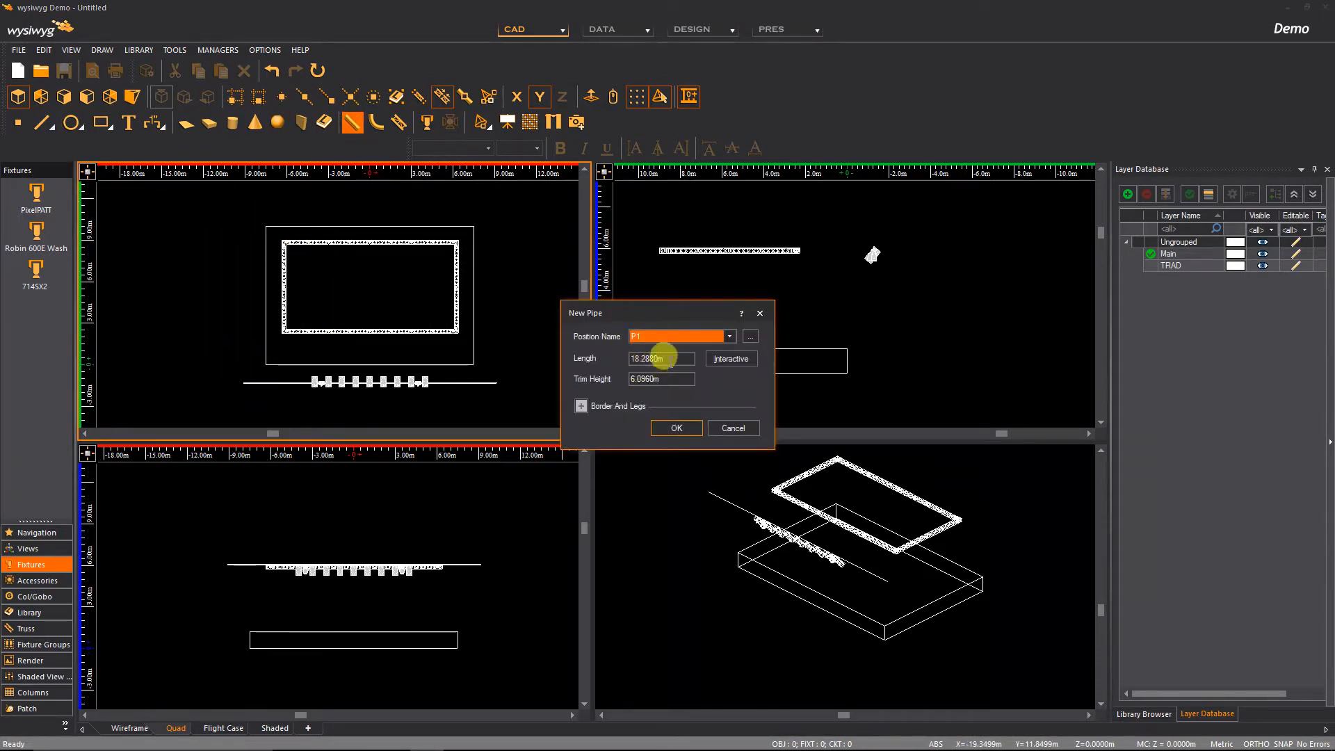
key(Tab)
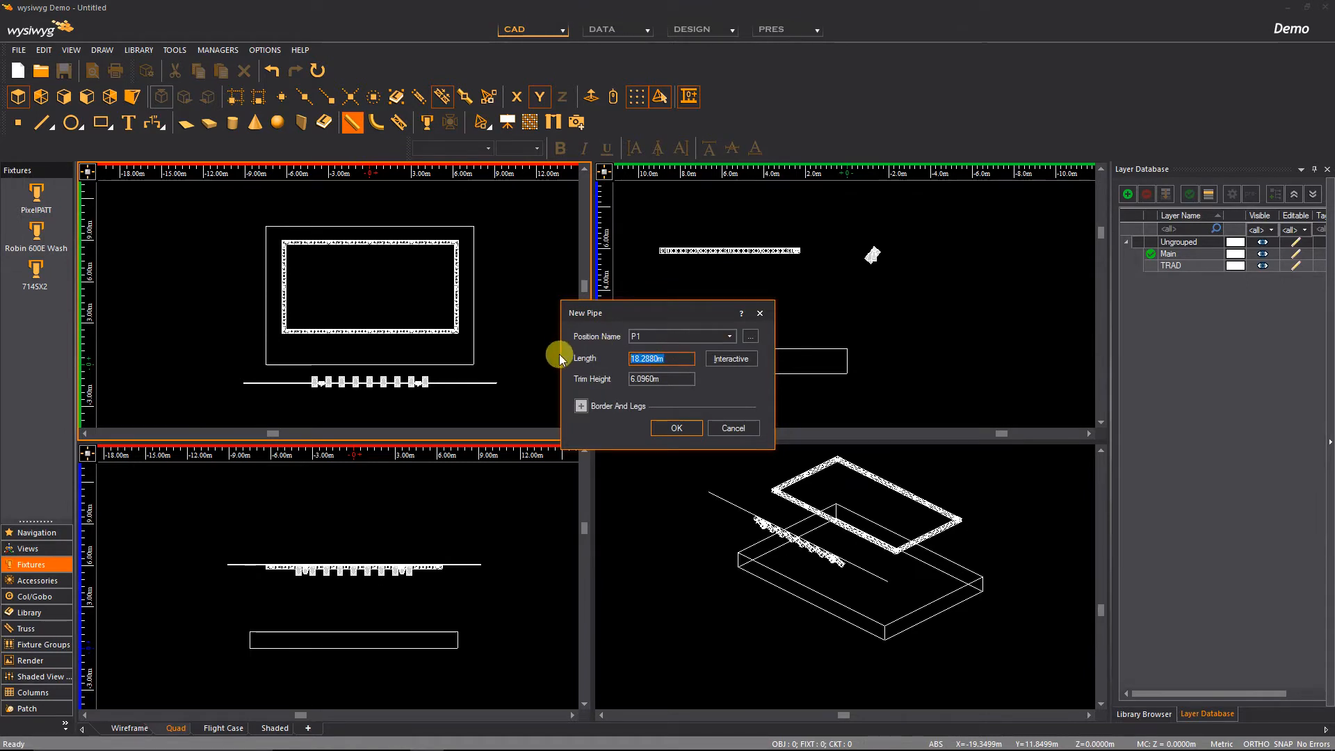
text(15)
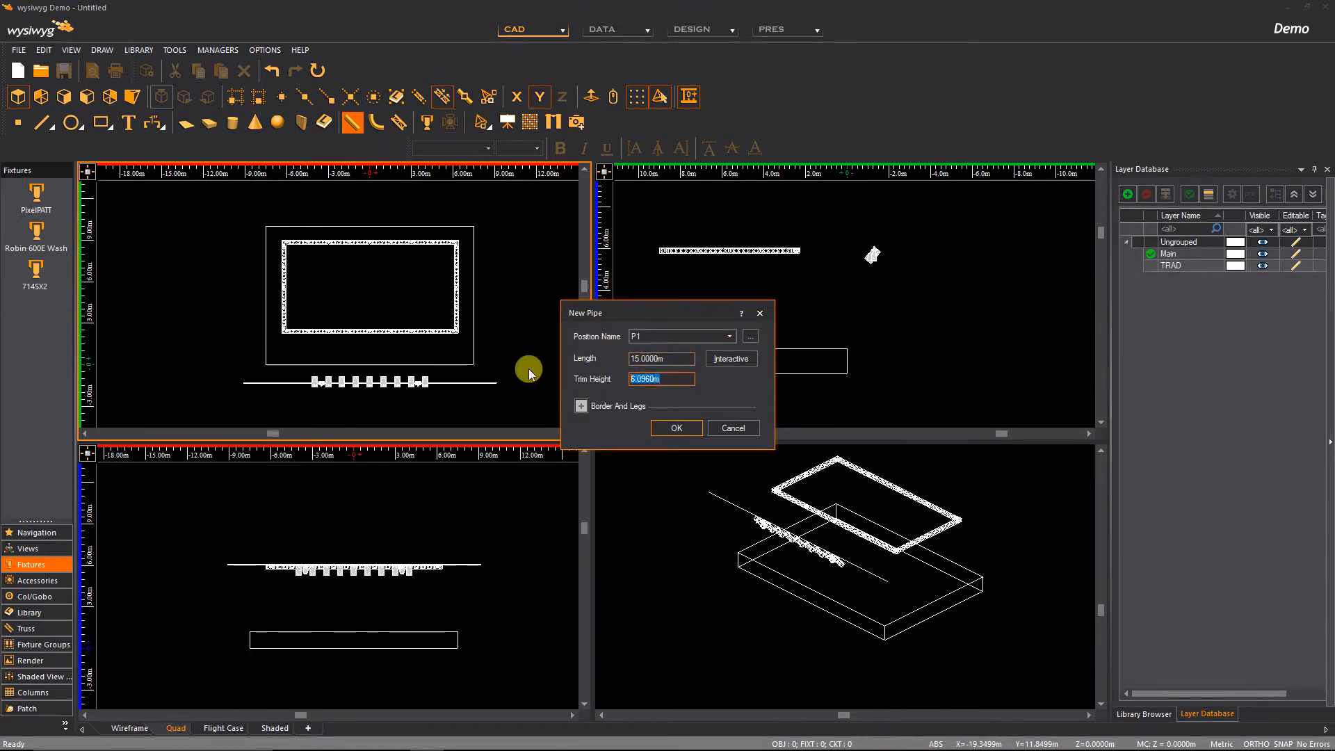
text(7)
click(678, 427)
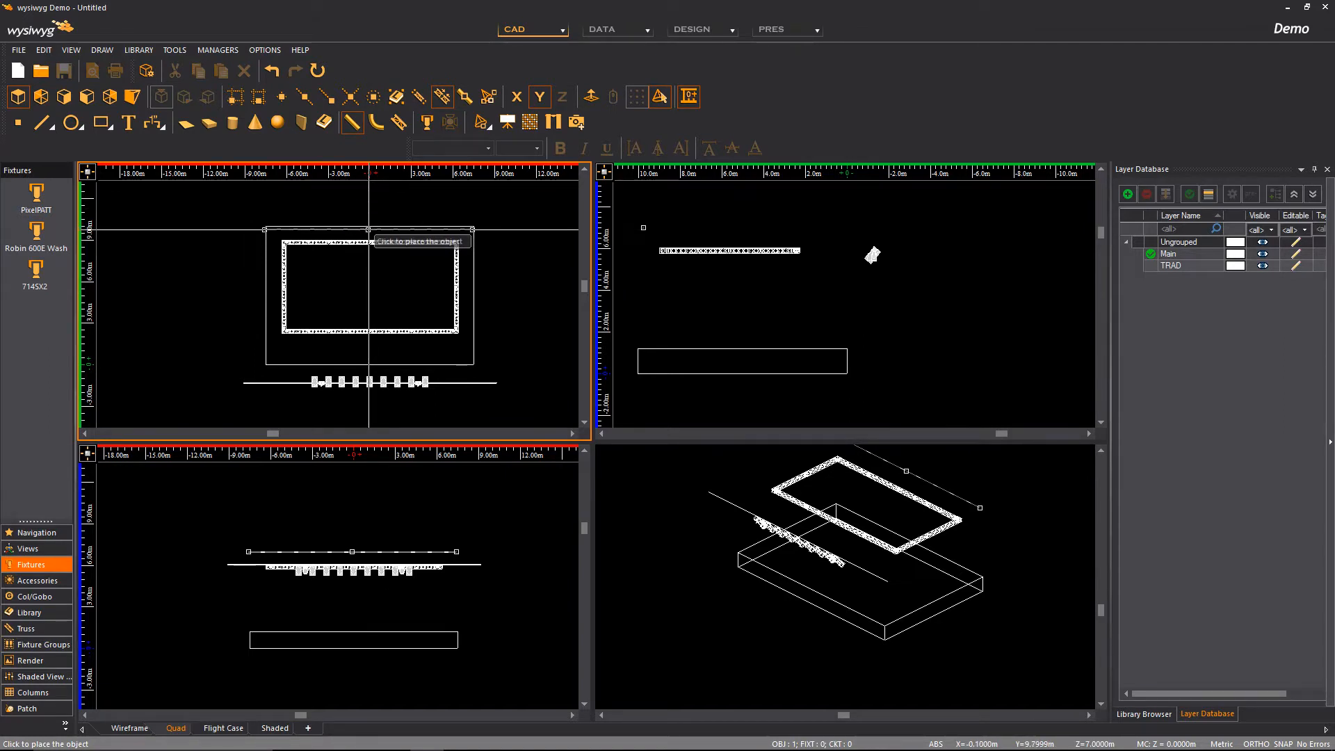
click(369, 229)
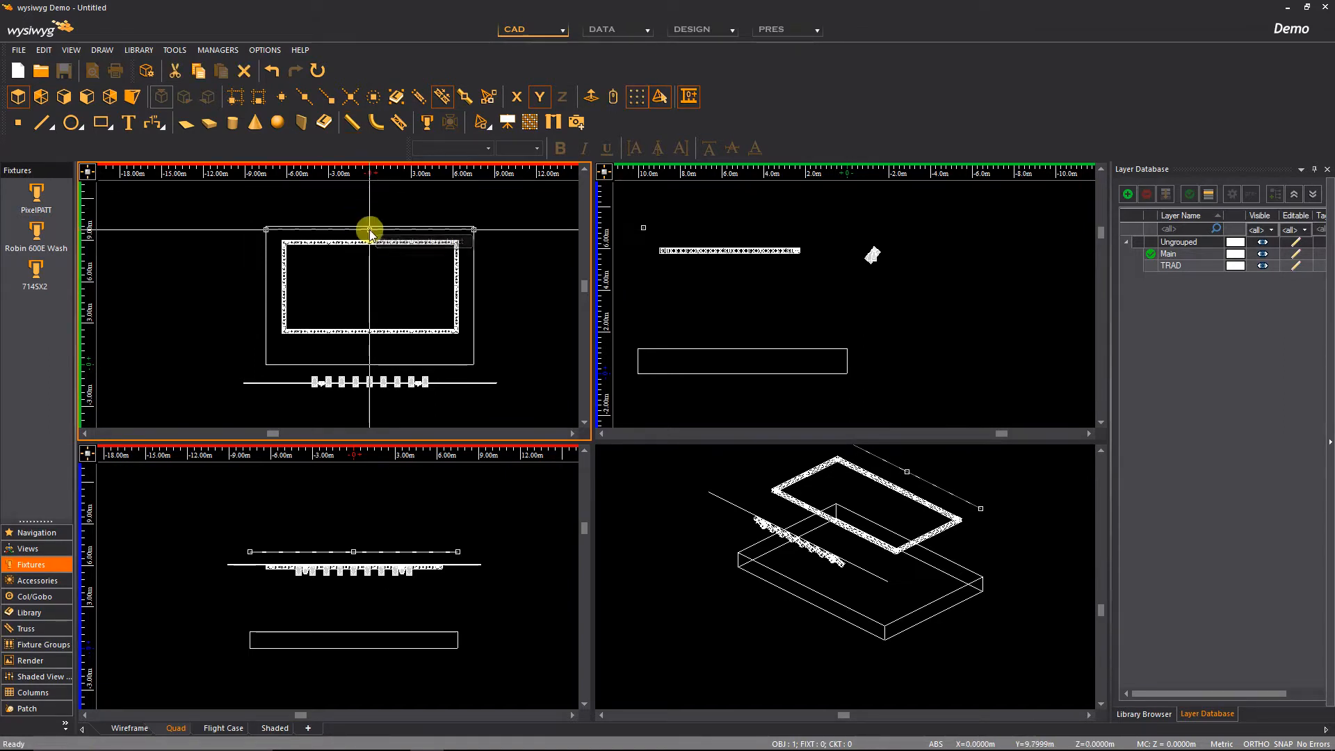
- Create a new AutoDrape line 15 m long and 6 m high with 3 panels per section, placed along the rear pipe
scroll(357, 210, up, 2)
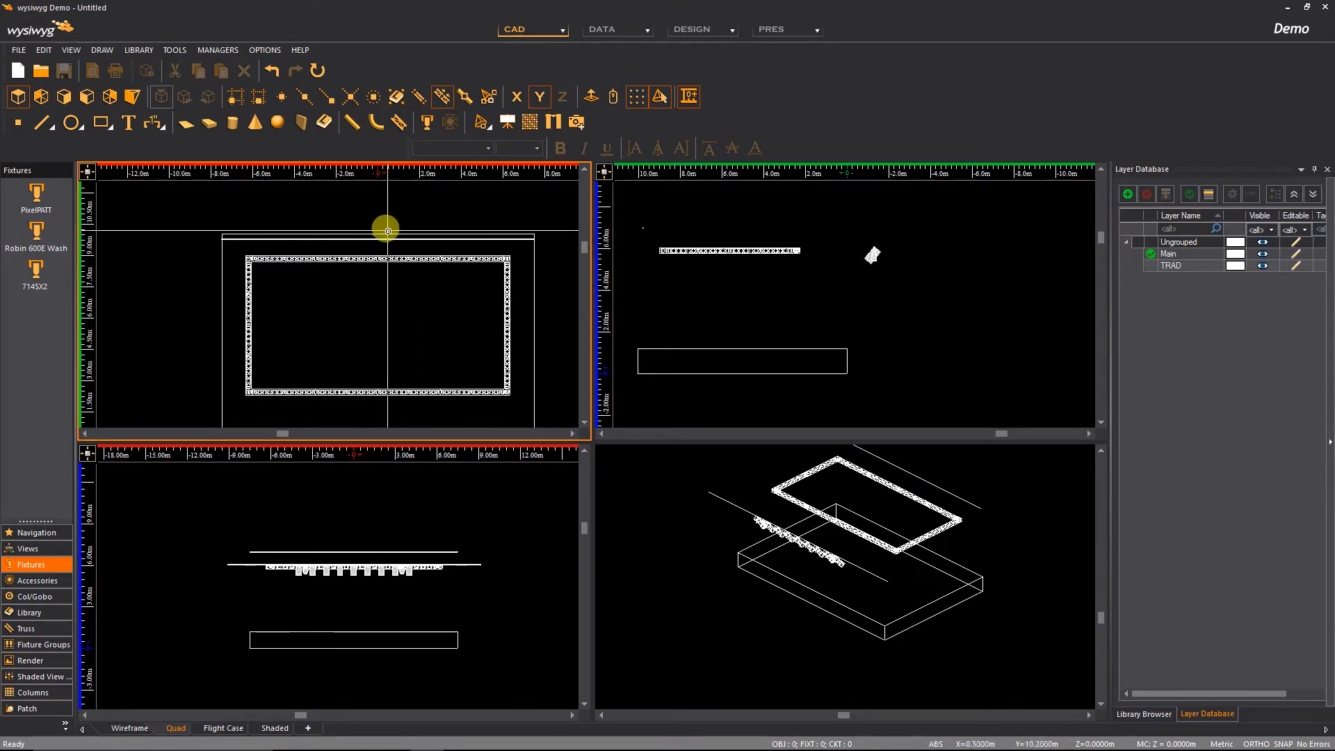
click(382, 238)
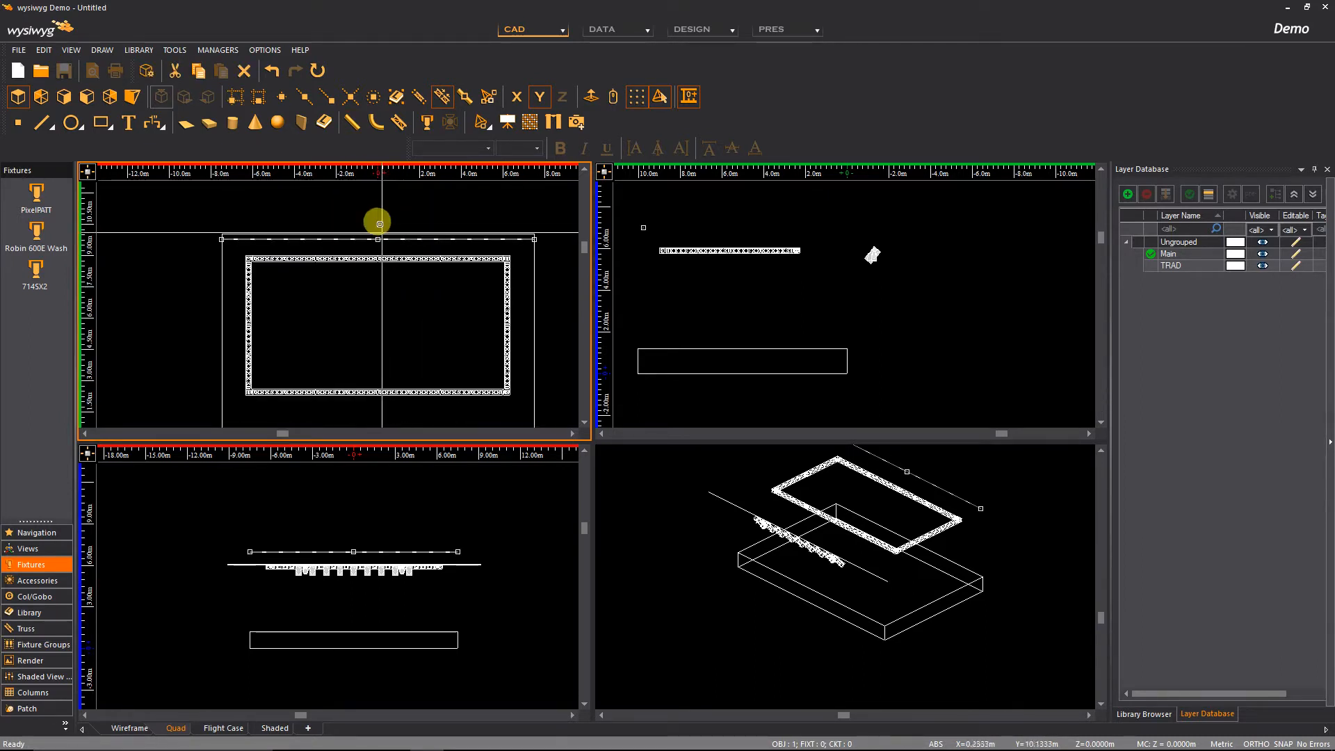
click(553, 123)
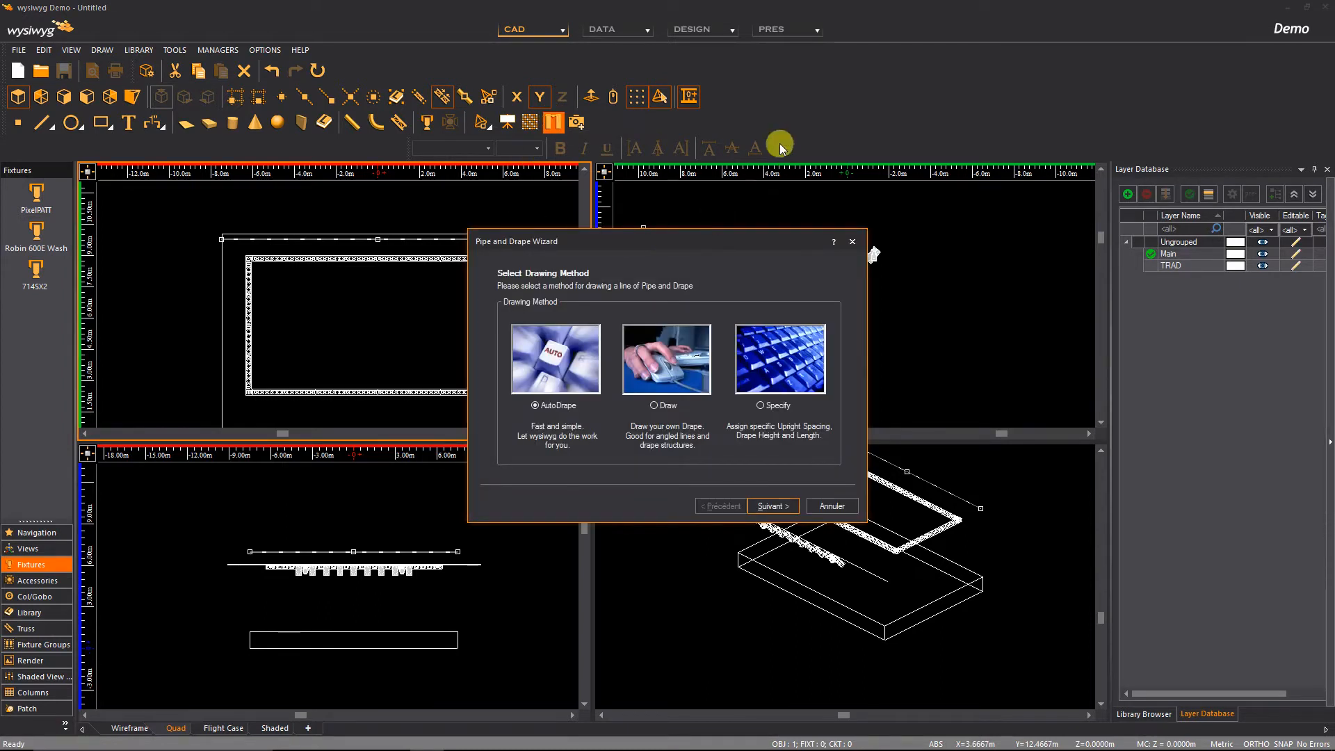
drag(649, 243, 749, 186)
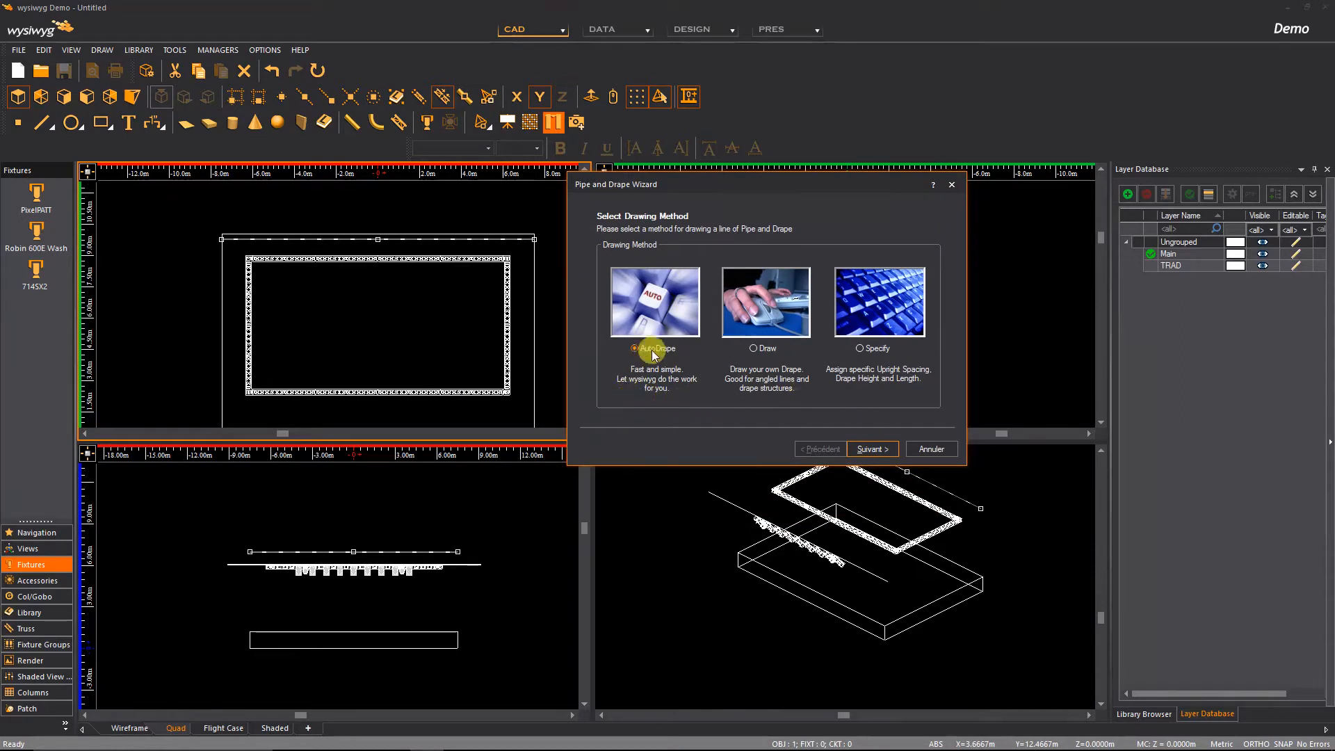
click(869, 450)
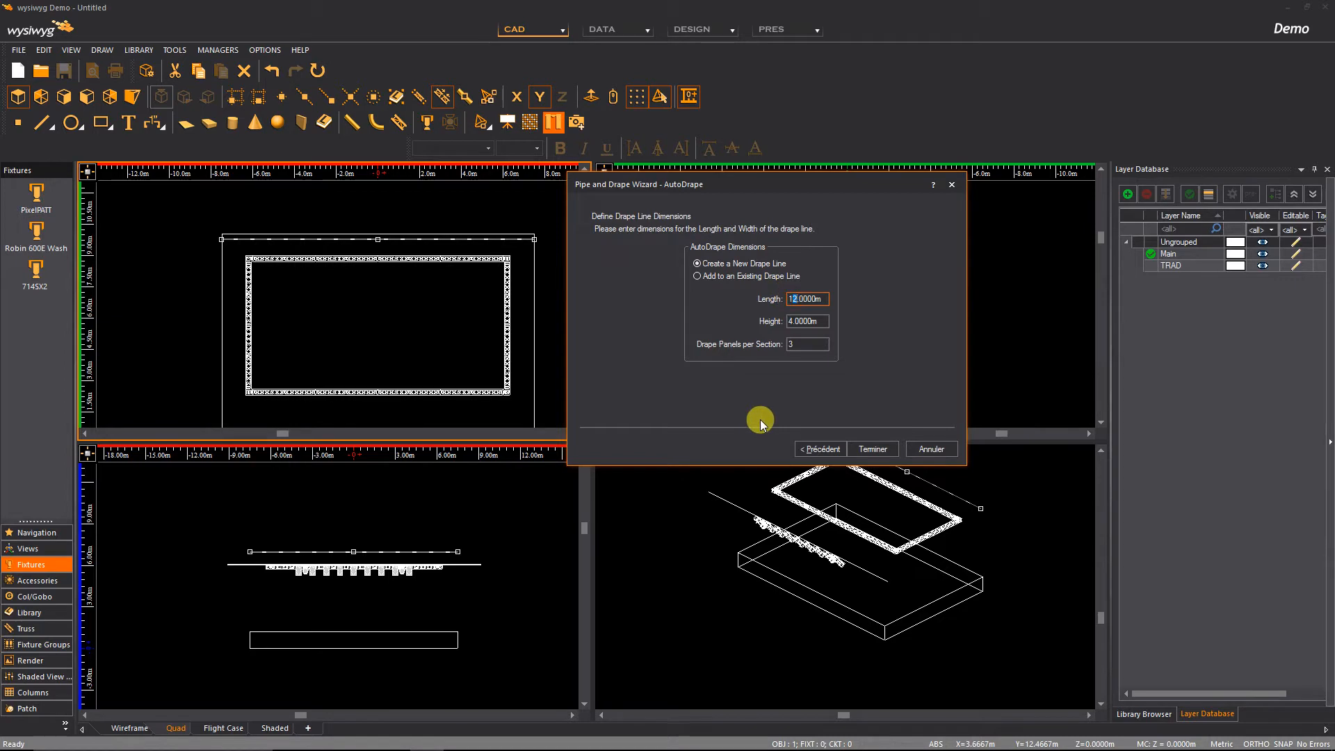
click(789, 320)
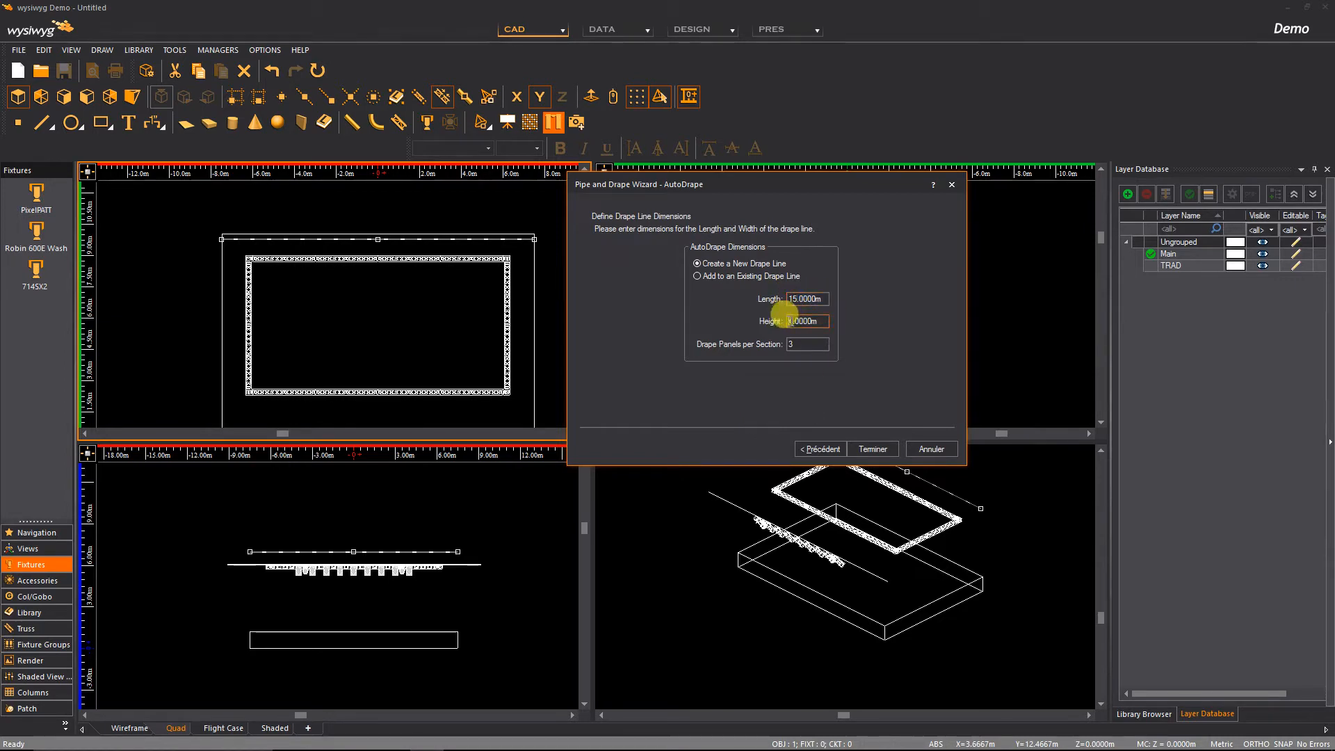
key(shift+Right)
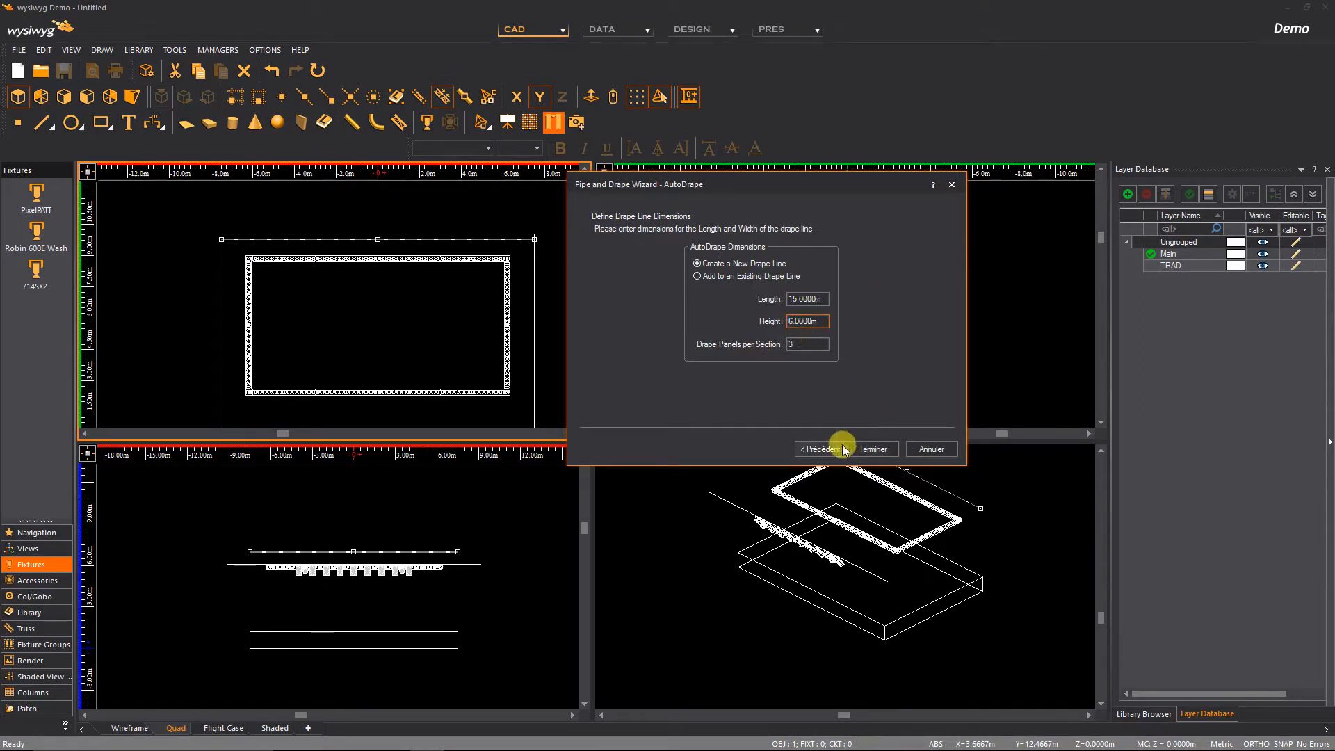
click(873, 449)
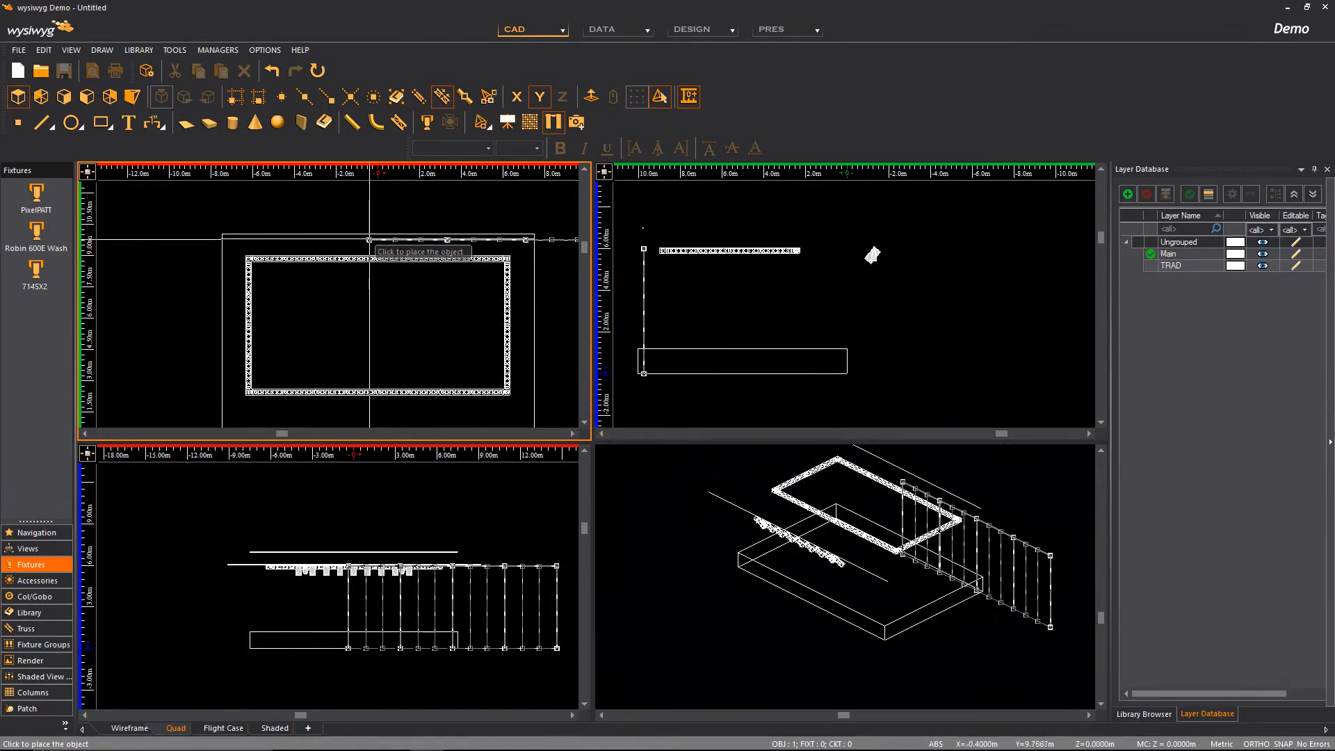
click(222, 239)
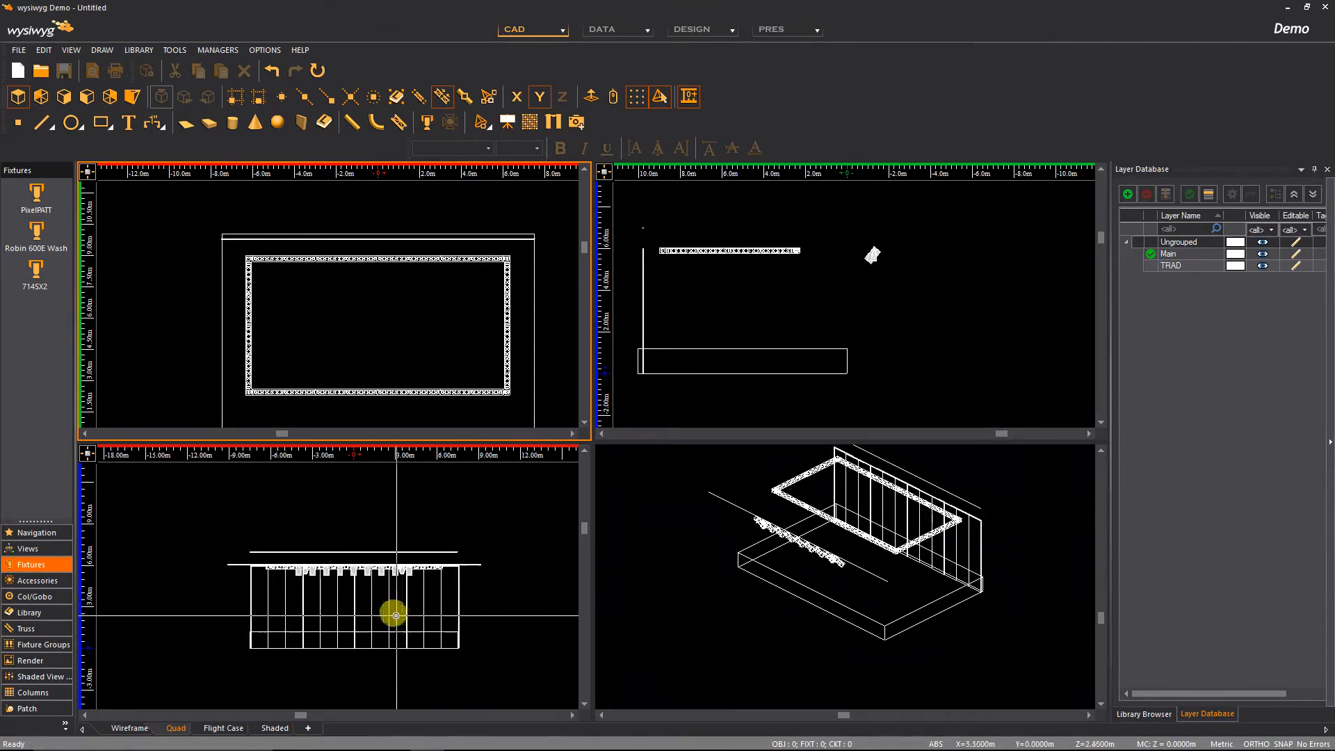
- Allow movement along the Z axis and raise the drape line until its top meets the rear pipe
scroll(247, 576, up, 3)
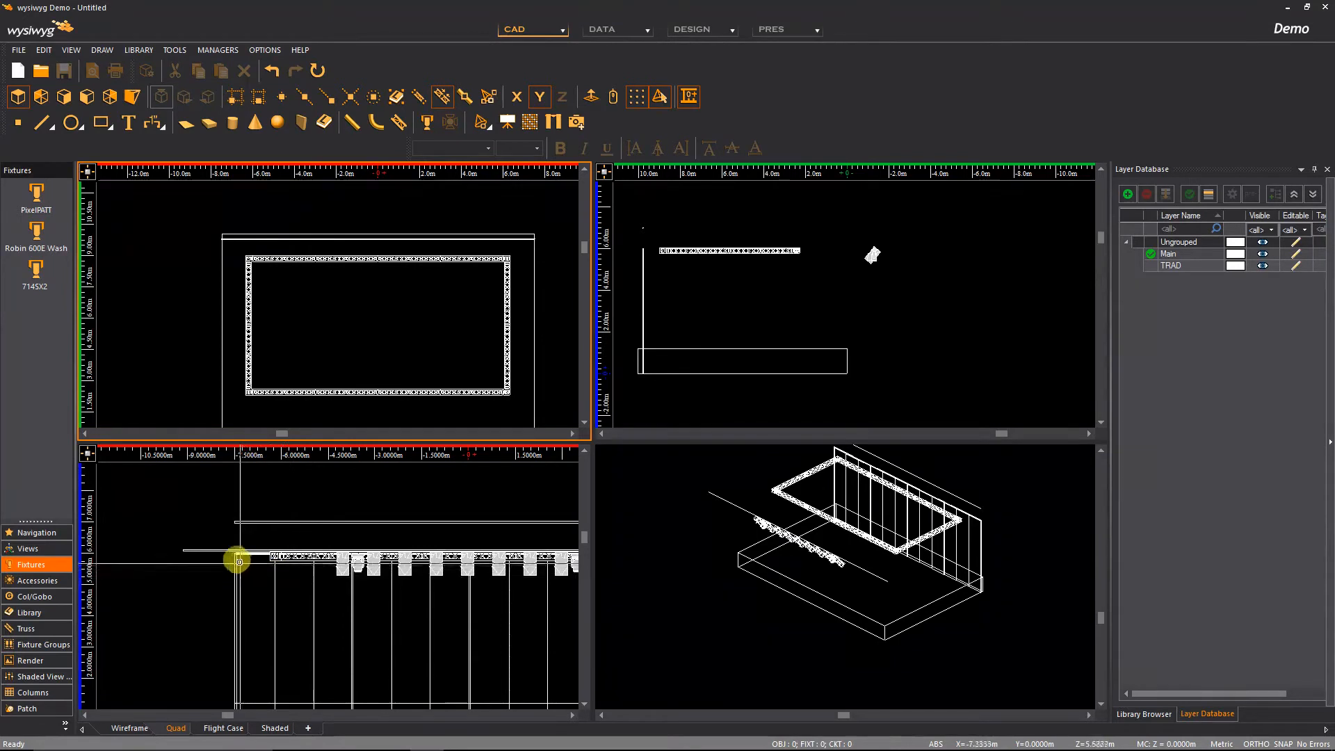
click(271, 581)
click(274, 586)
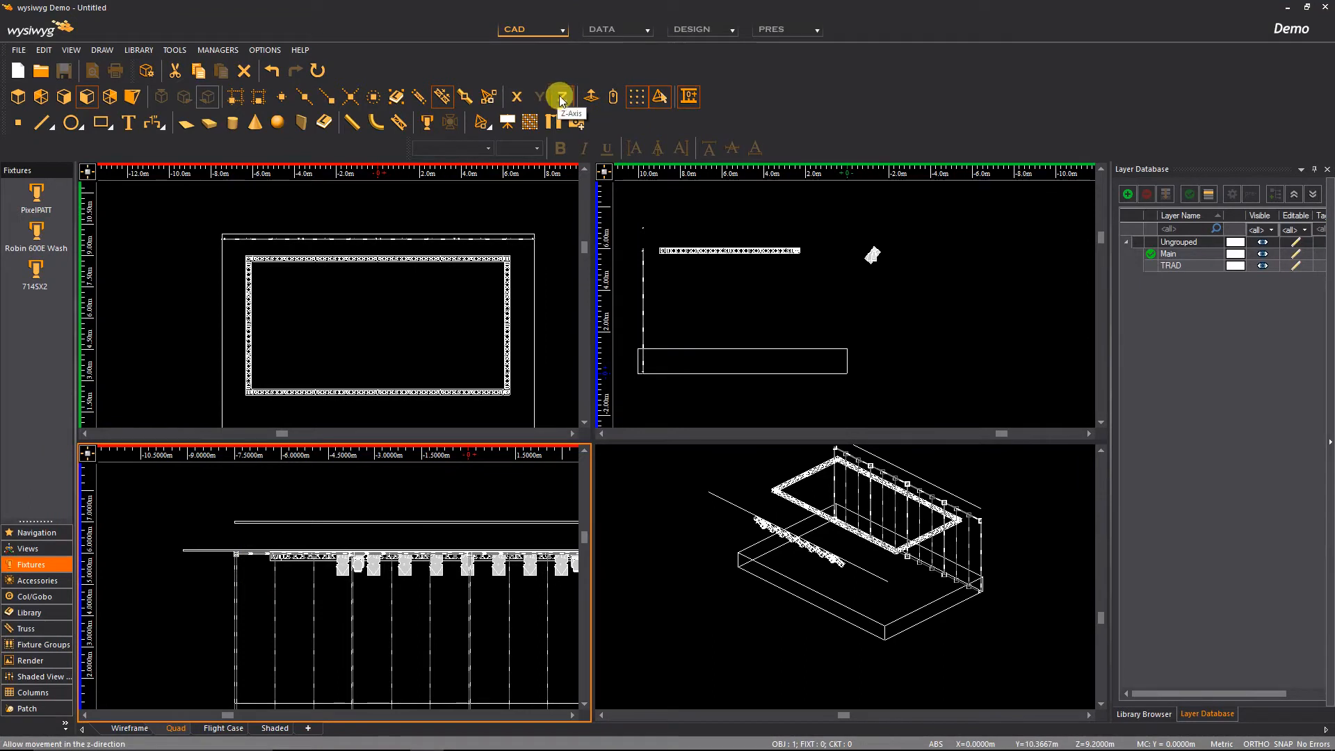
drag(234, 561, 235, 544)
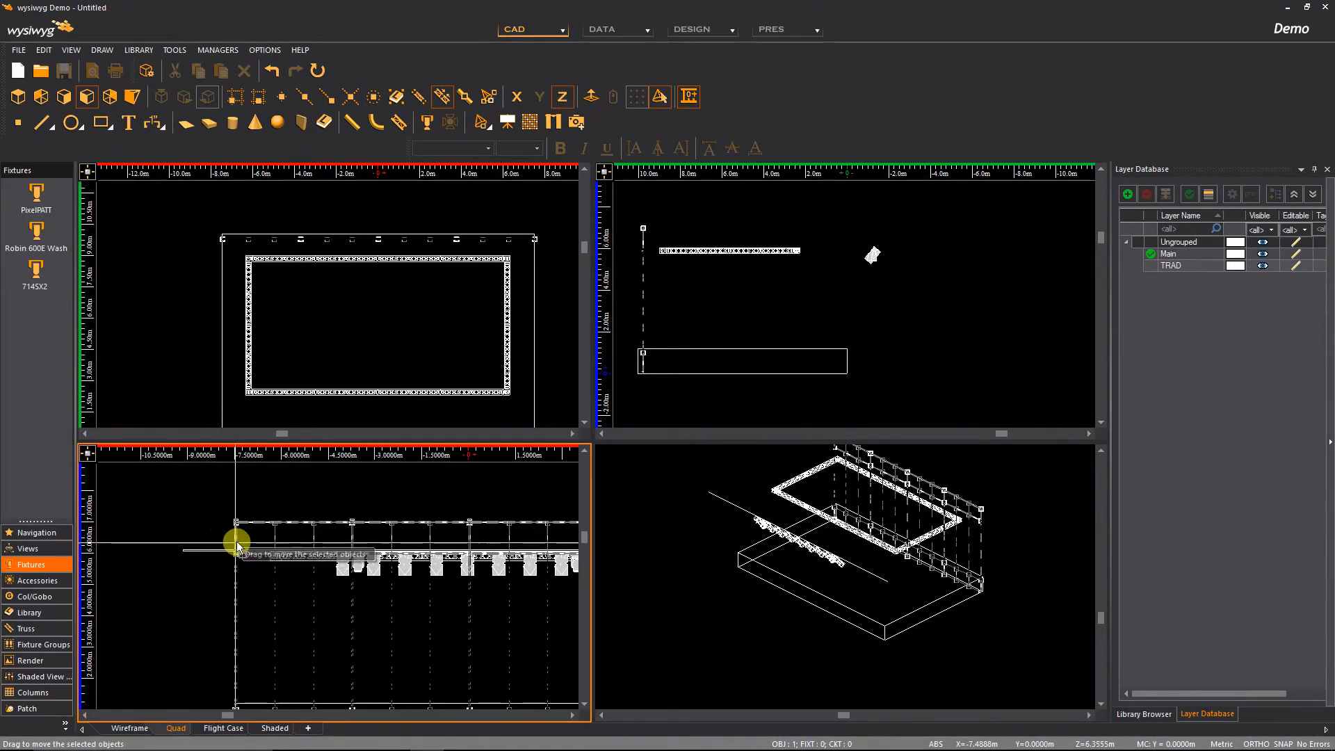
click(363, 494)
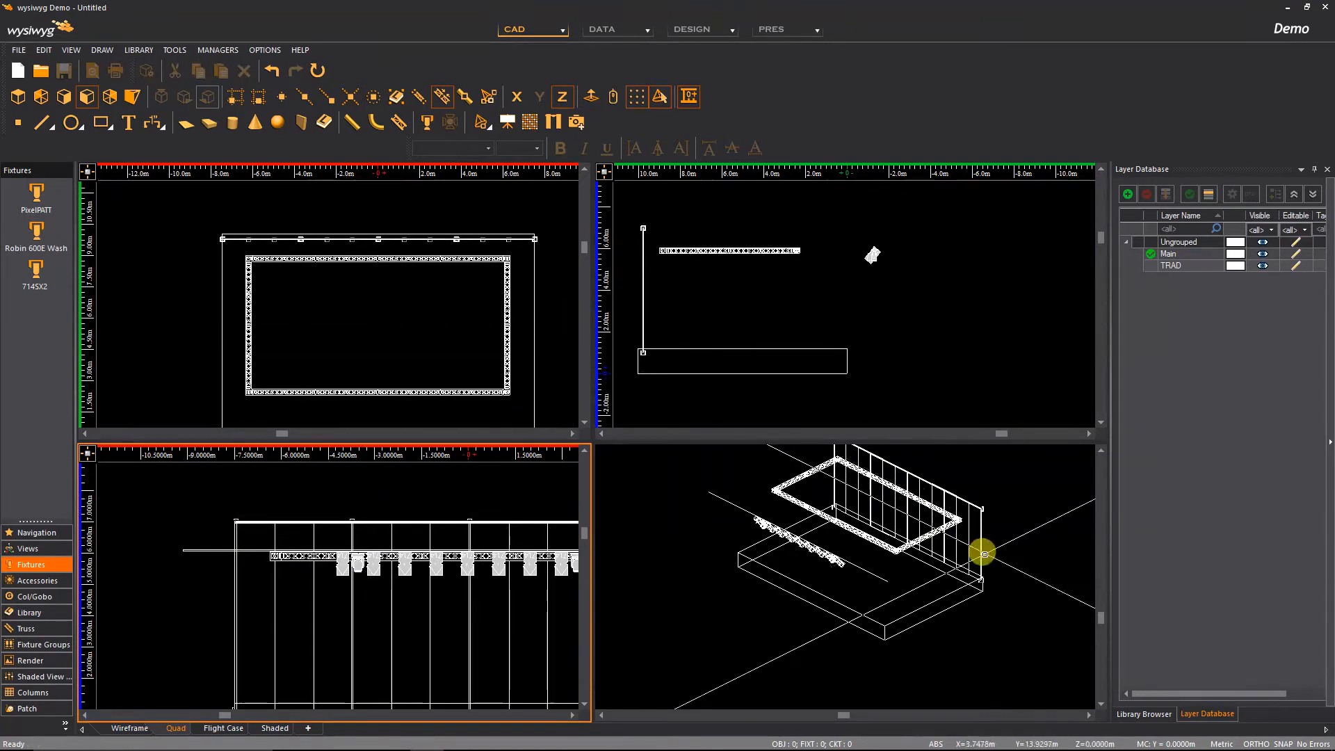
- Examine the raised drape and the stage layout in the isometric and plan views
scroll(984, 552, up, 5)
click(977, 489)
scroll(883, 468, down, 8)
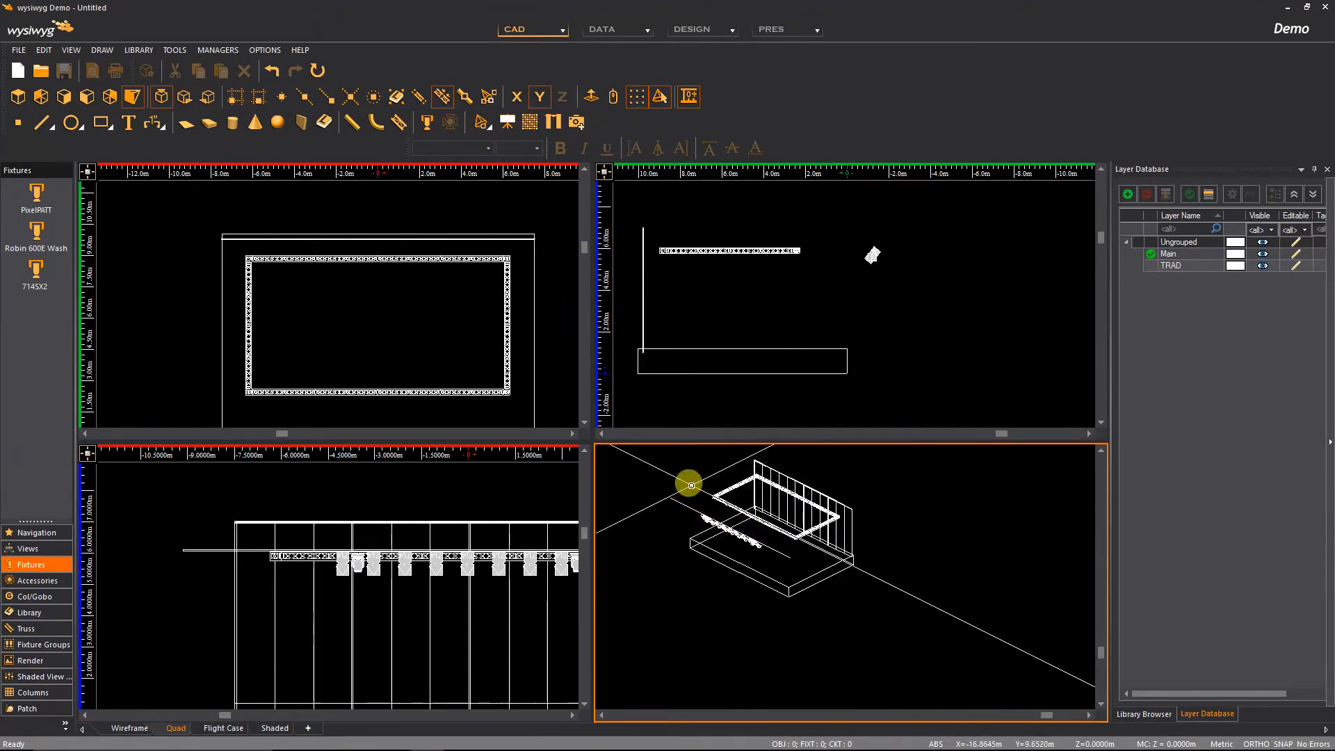
key(Left)
key(Up)
click(381, 335)
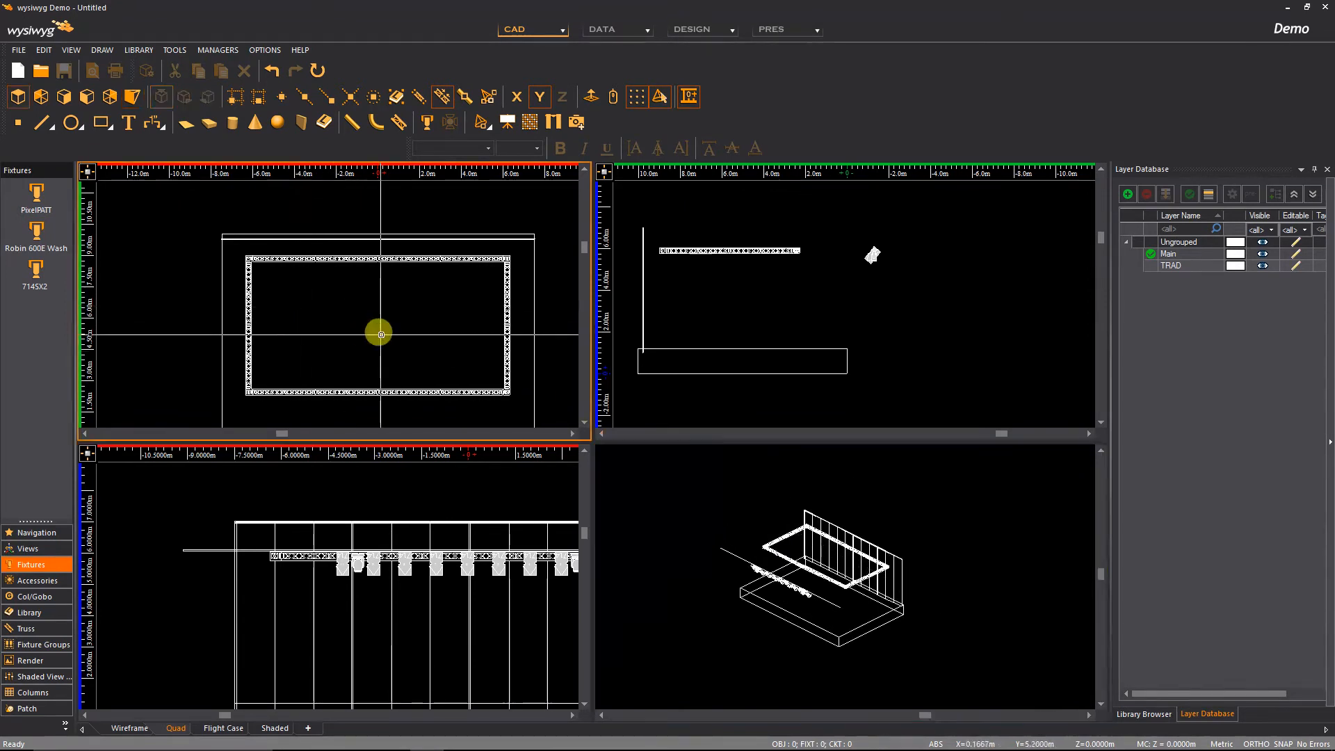
scroll(381, 335, down, 2)
scroll(459, 283, down, 1)
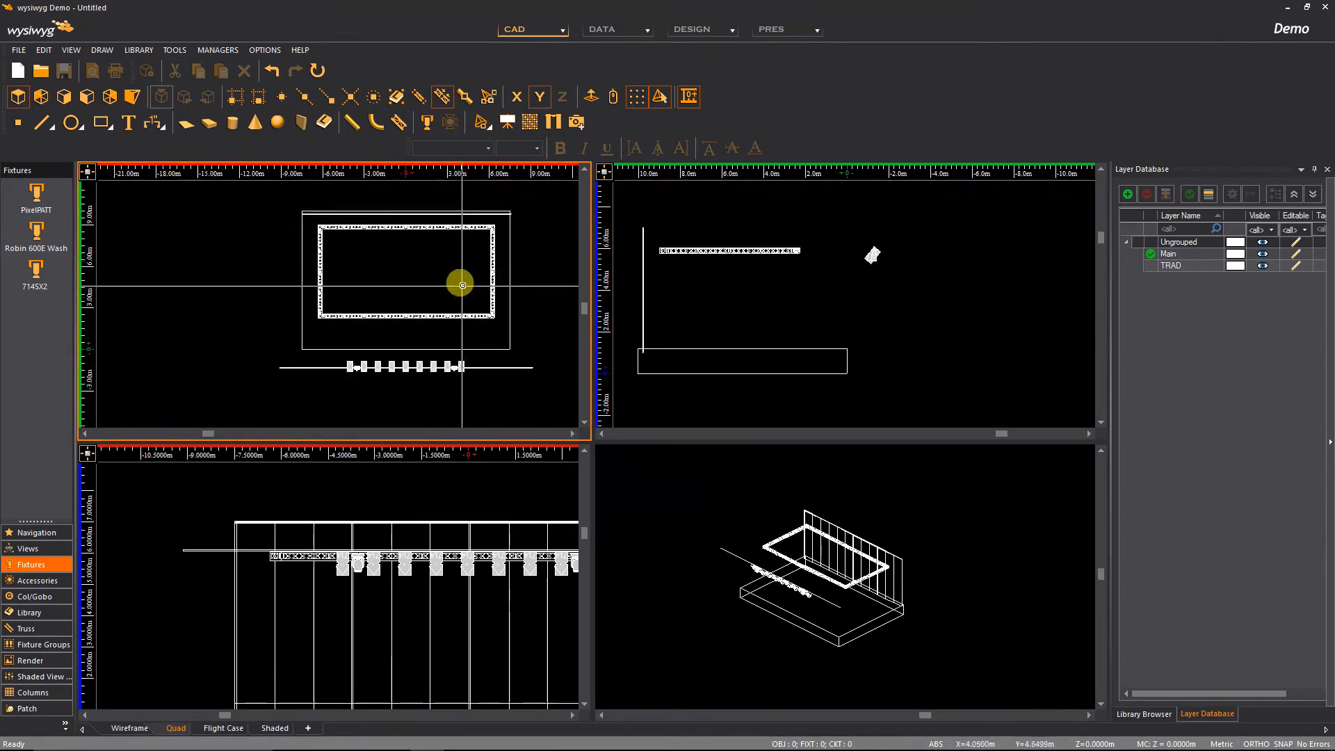
key(Right)
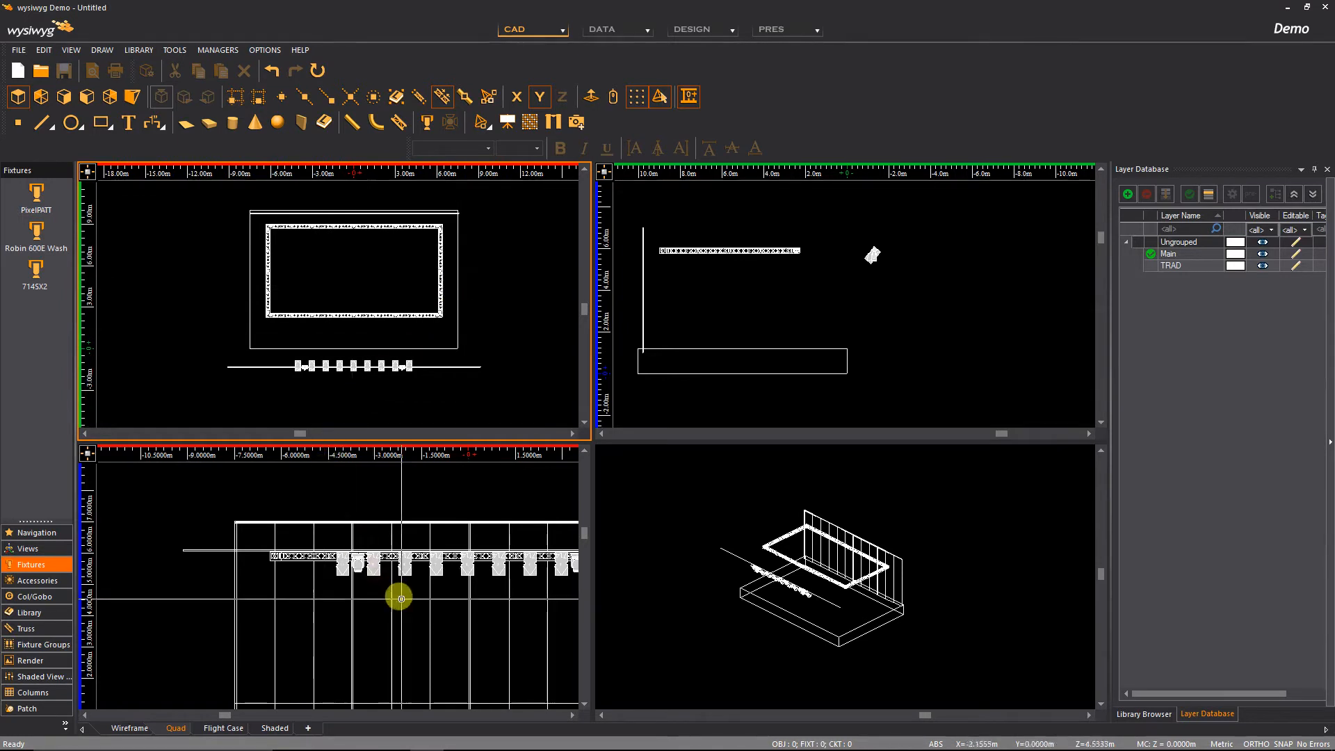
- Select all the fixtures on the front pipe to inspect their beams over the stage, and deselect them
drag(292, 359, 426, 386)
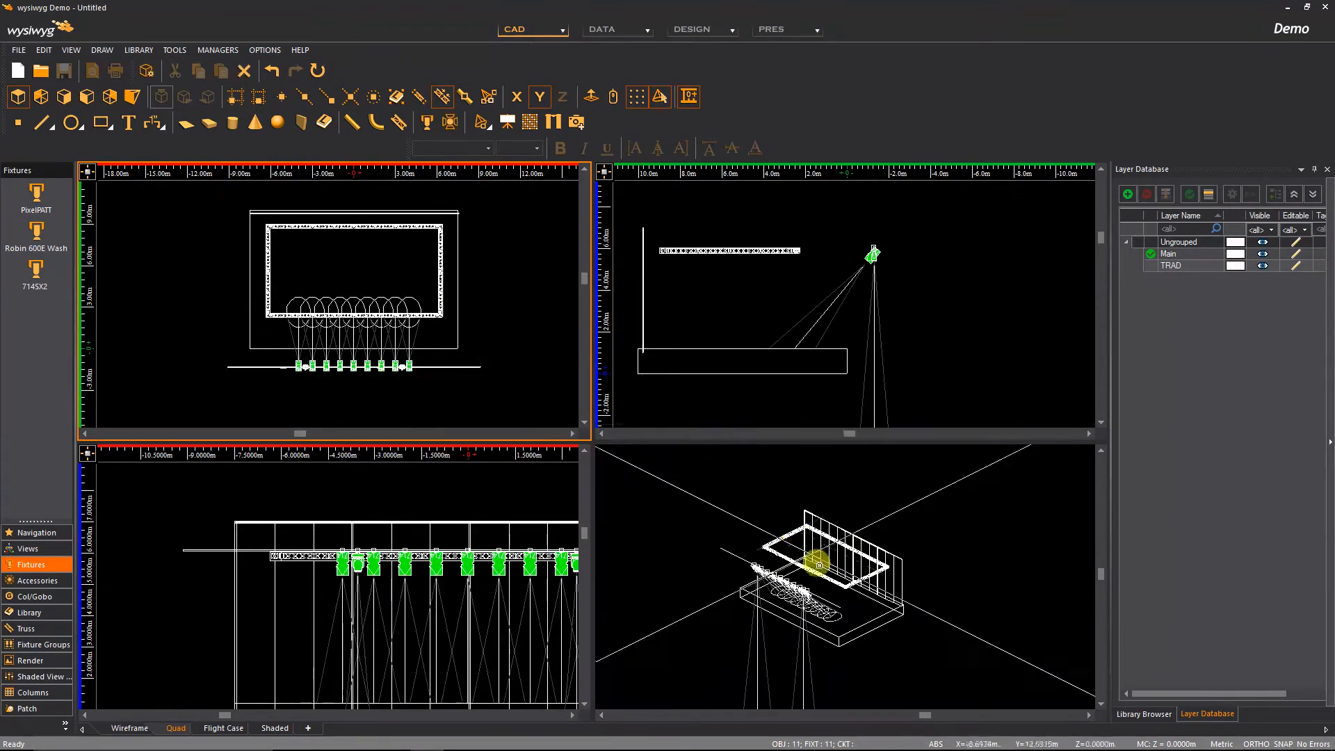
scroll(788, 677, up, 1)
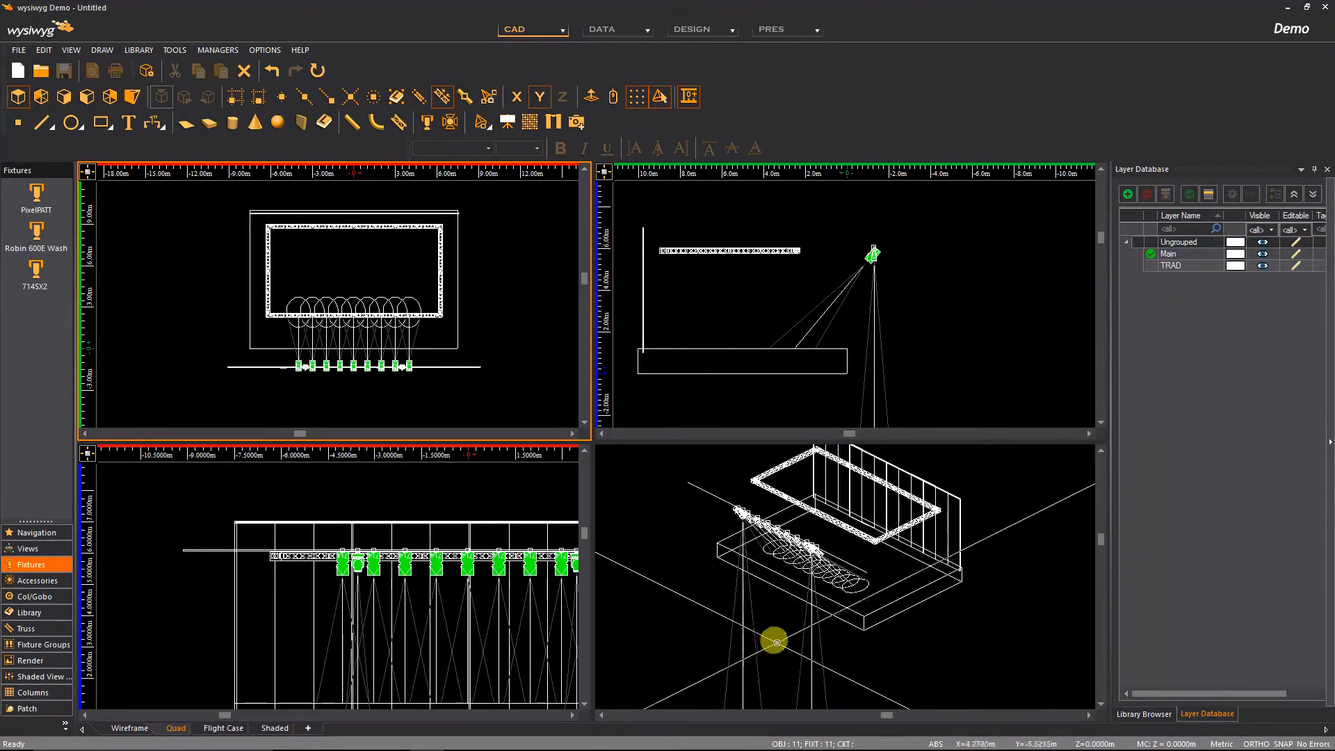
scroll(793, 646, down, 2)
click(197, 301)
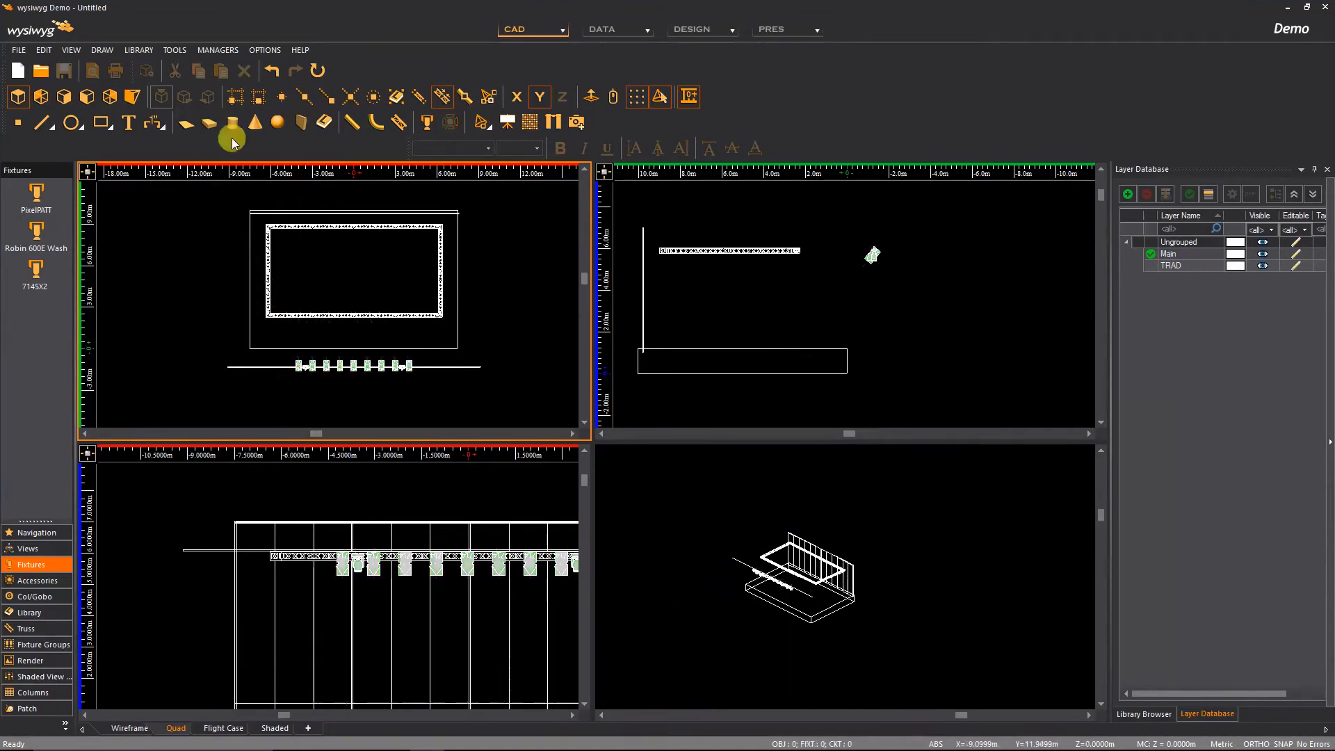
- Create a riser 40 m wide, 80 m deep and 0.1 m high as the venue floor, placed in plan over the stage area
click(209, 125)
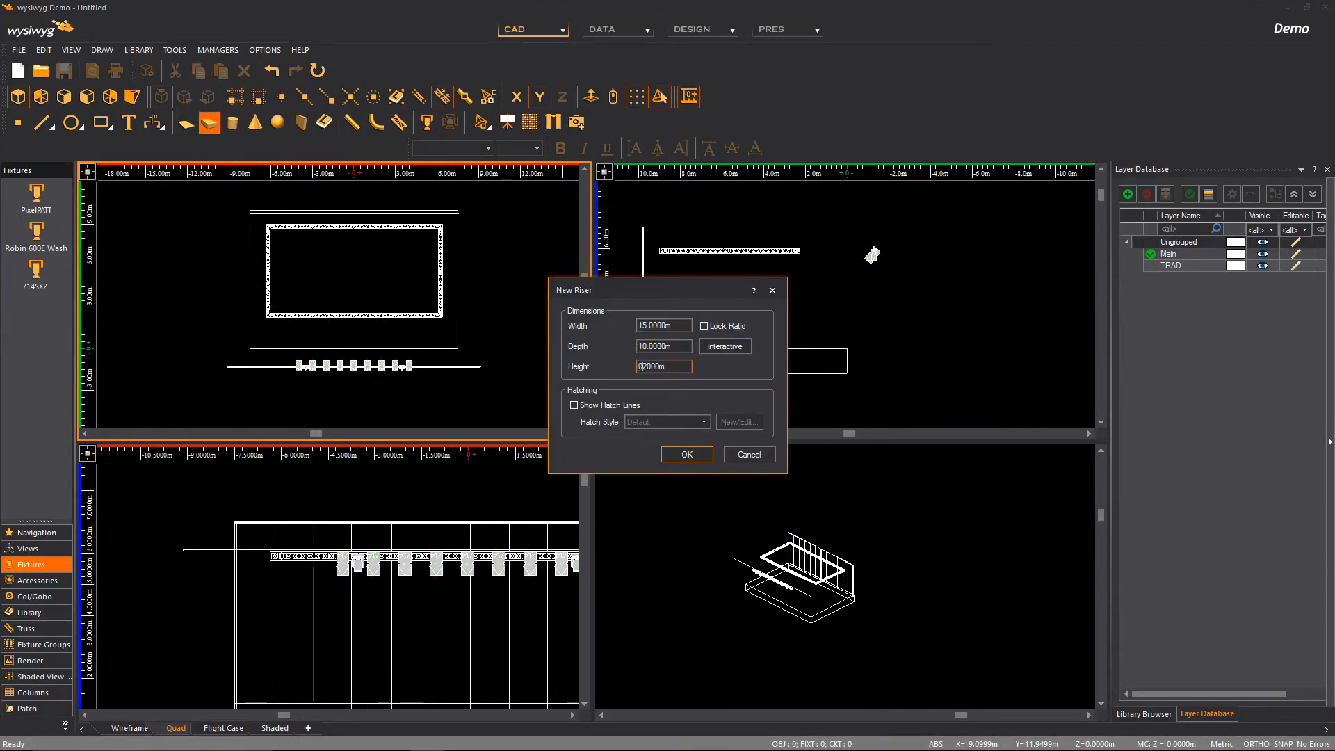
key(Delete)
text(1)
drag(646, 324, 584, 324)
text(40)
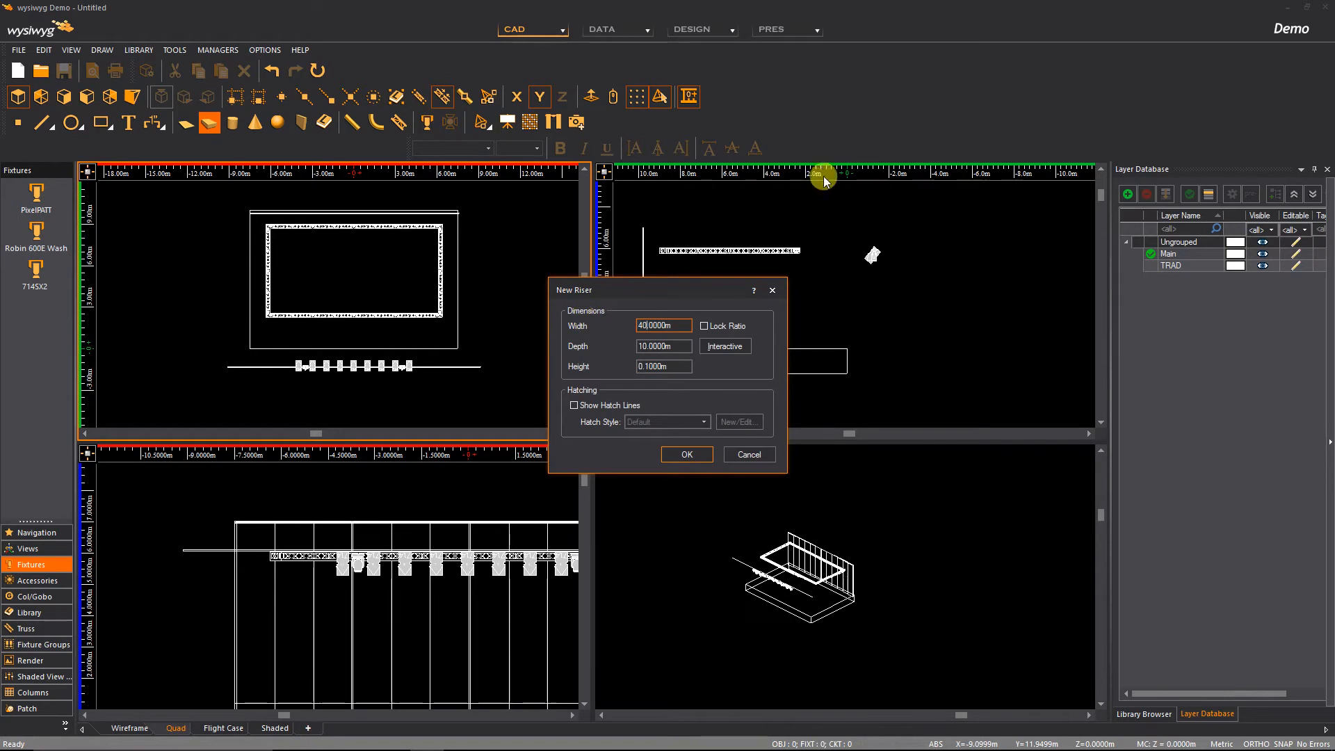
drag(645, 346, 596, 340)
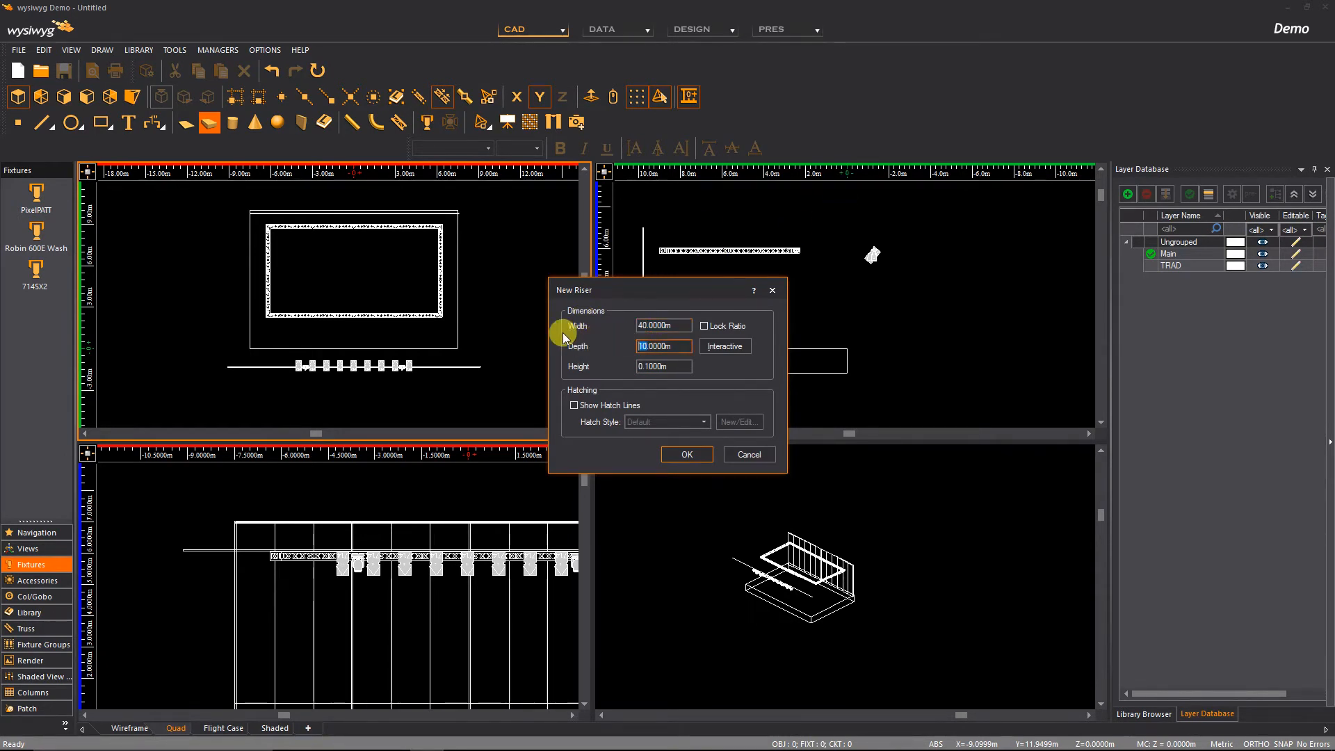
text(80)
click(714, 453)
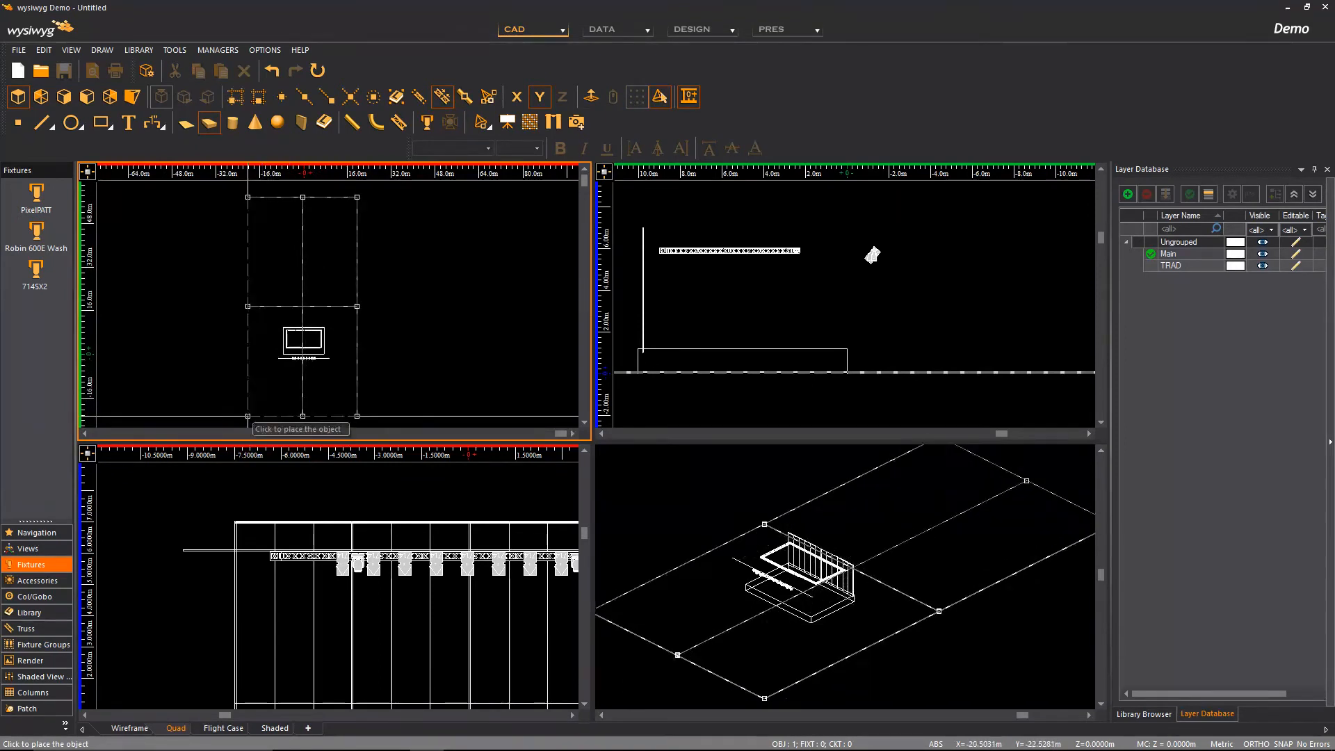
click(311, 224)
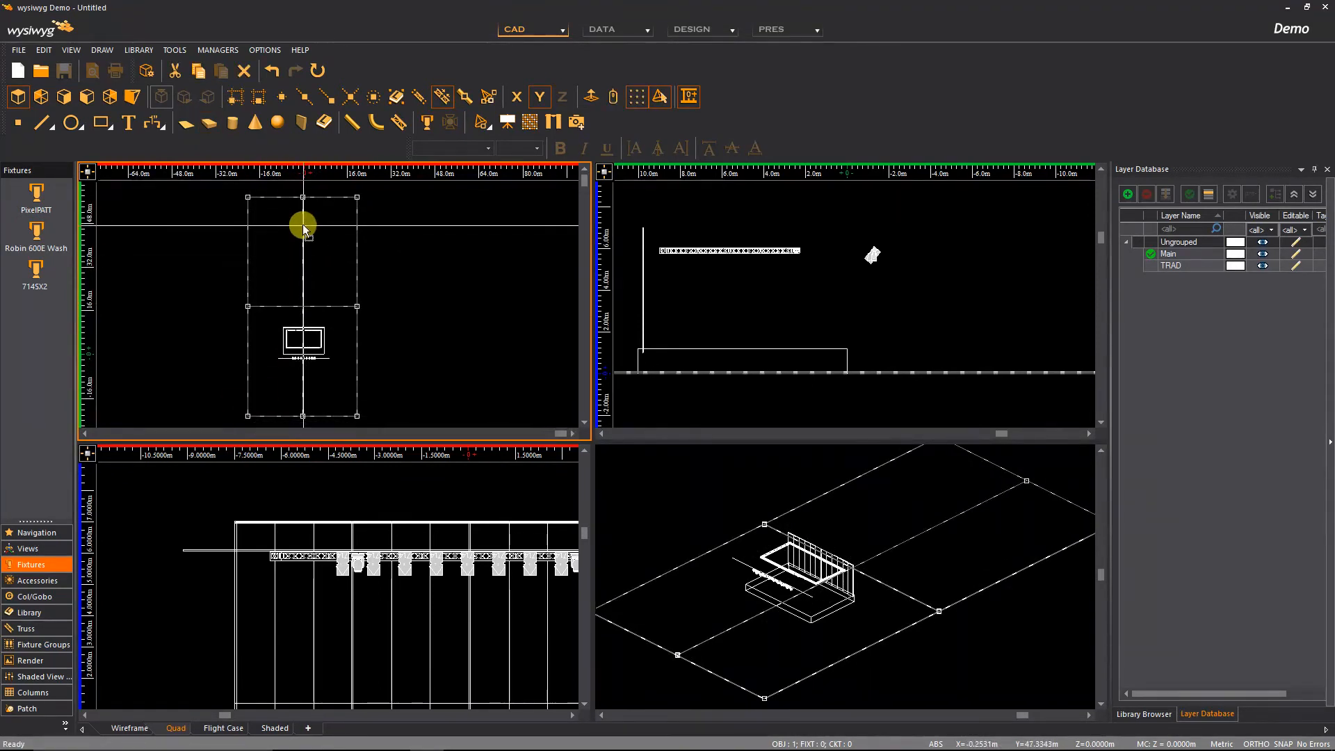
- Move the floor riser along Y towards the audience side, and allow X-axis movement to centre it on the stage
drag(303, 229, 305, 302)
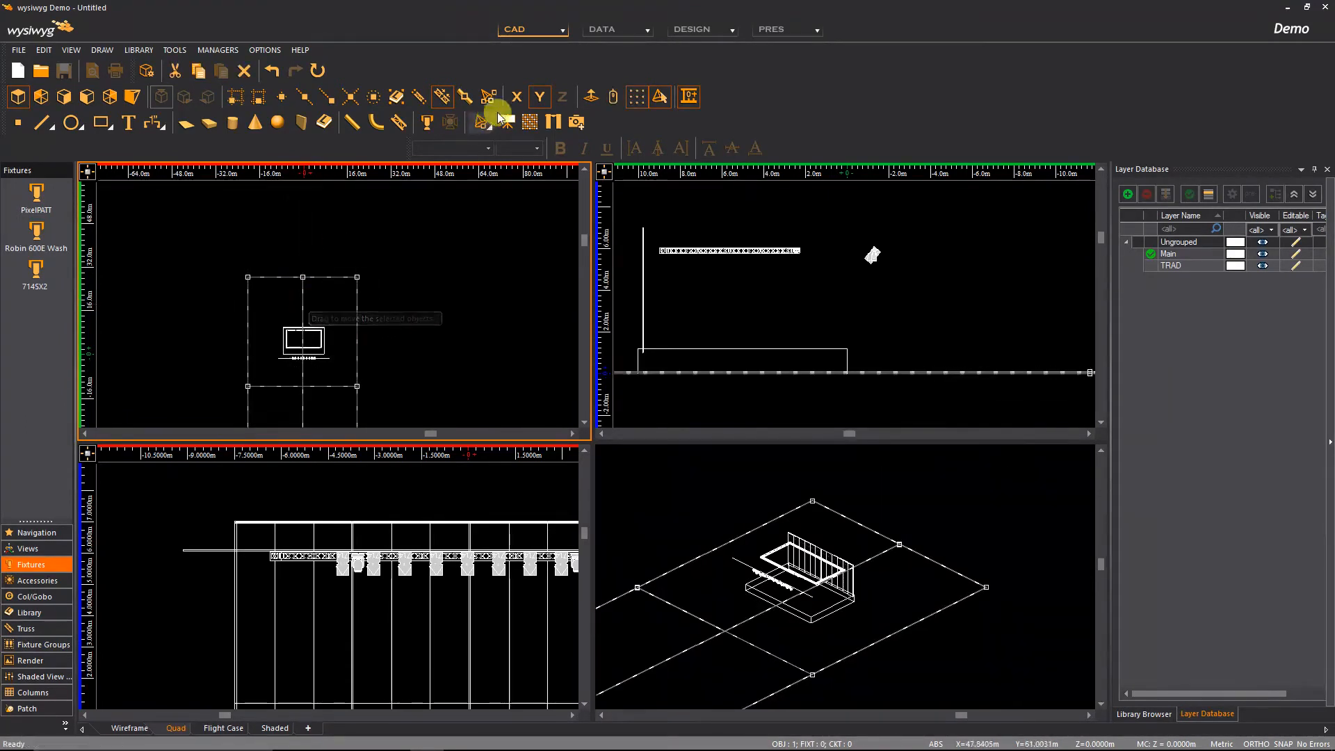
click(538, 97)
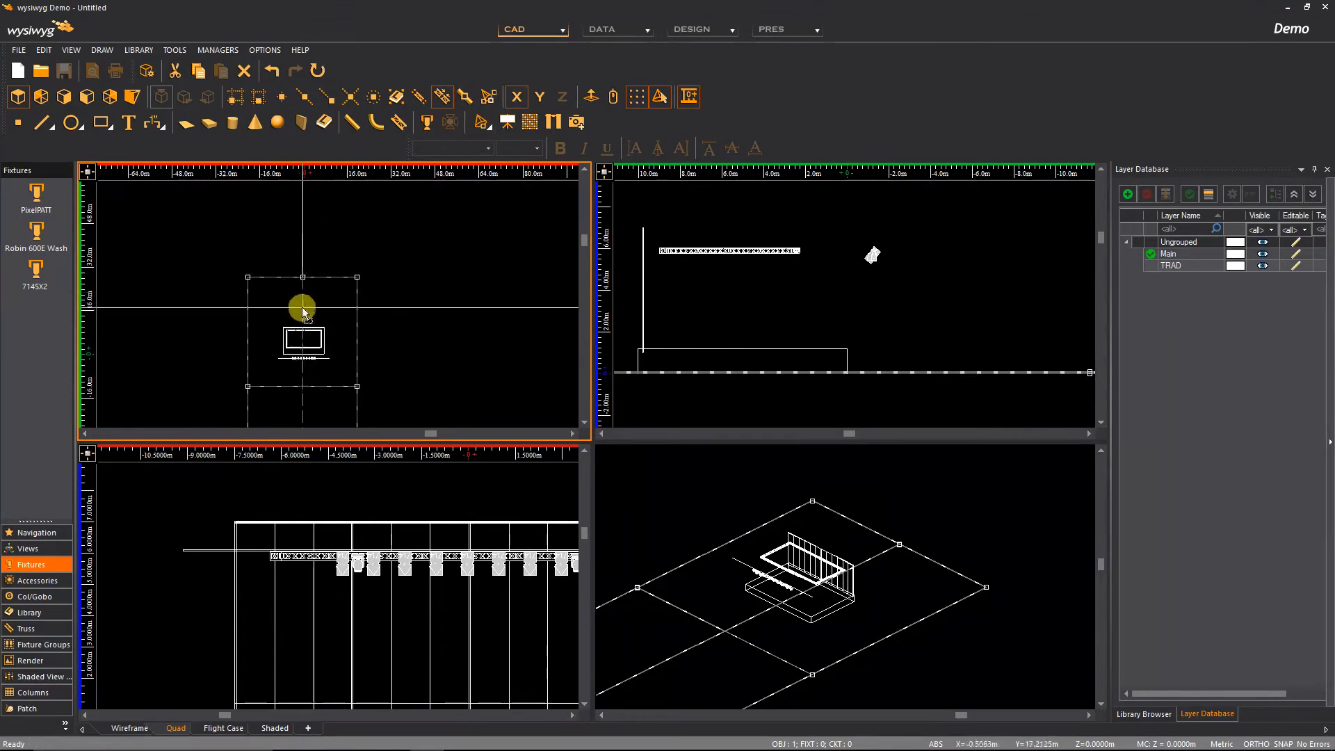
drag(304, 308, 304, 310)
click(373, 252)
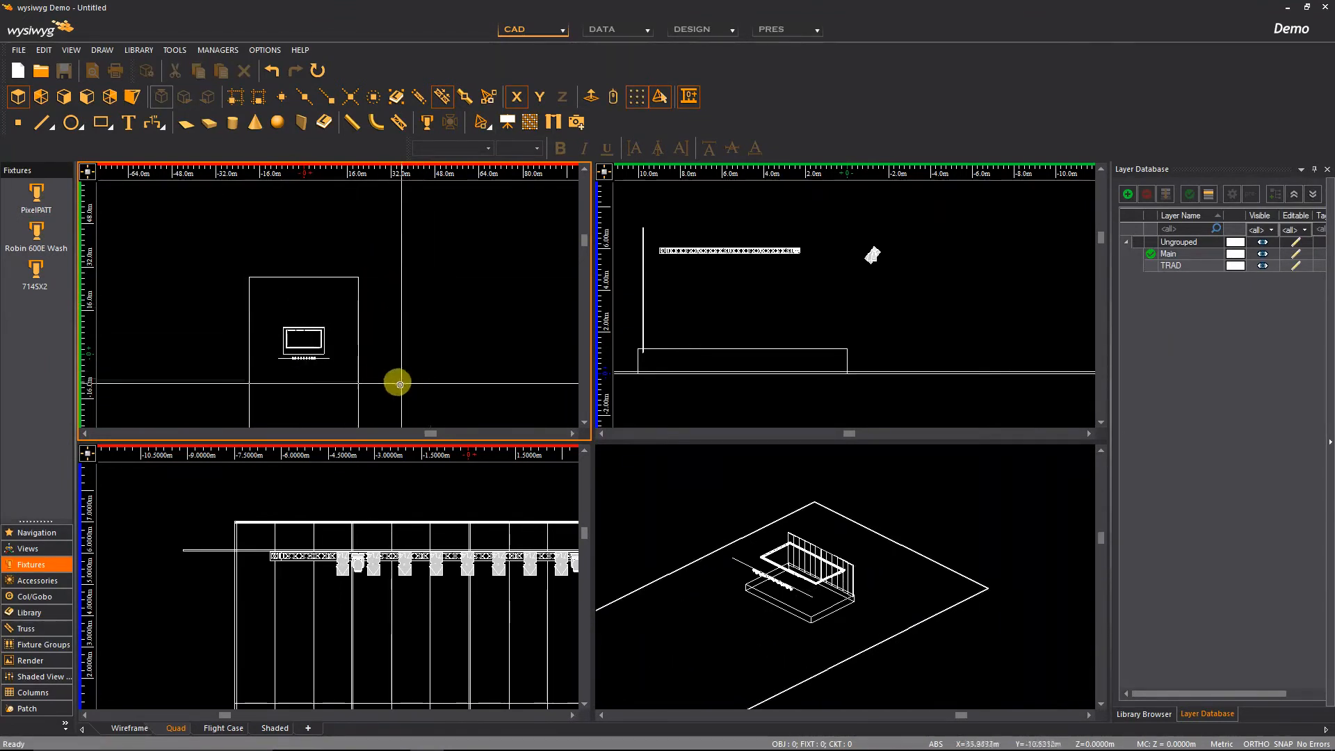
- Examine the floor's extent and select the front-pipe fixtures to inspect how their beams land on the stage and floor, and deselect them
scroll(303, 383, down, 3)
scroll(303, 408, up, 4)
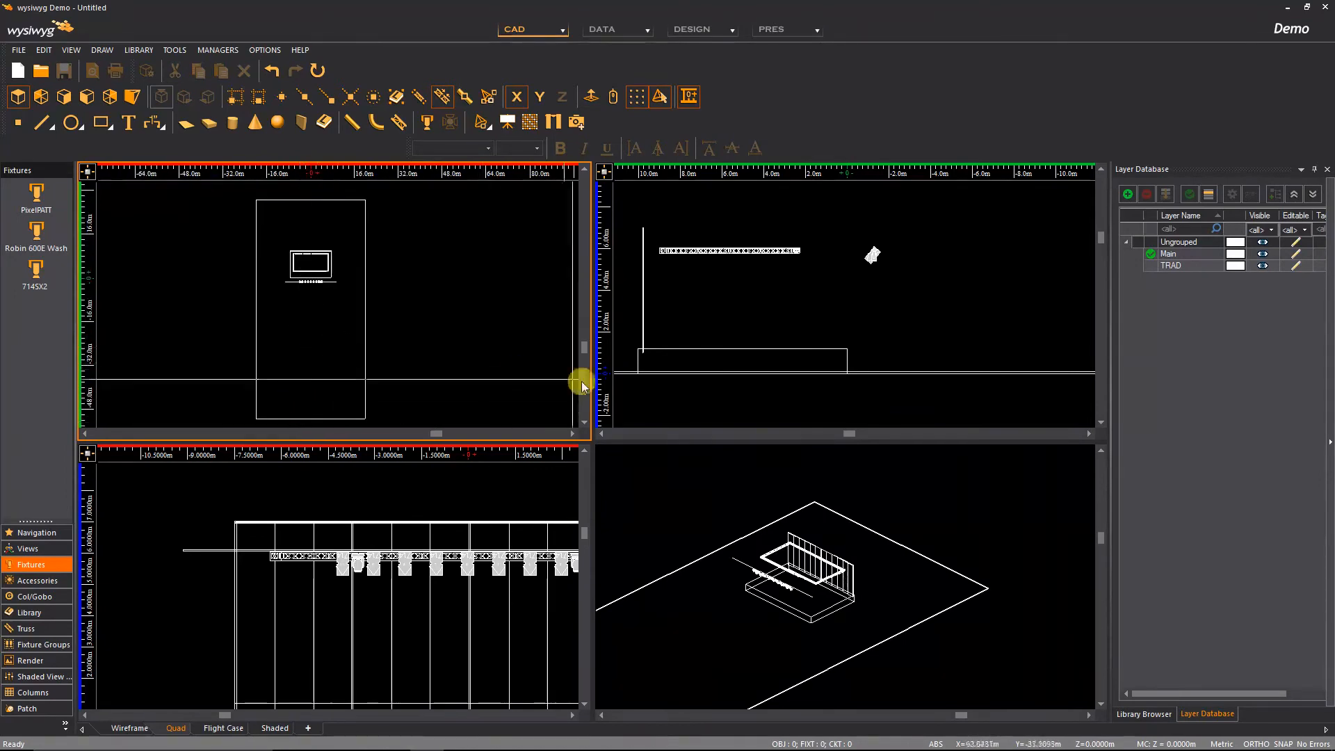
drag(846, 214, 948, 327)
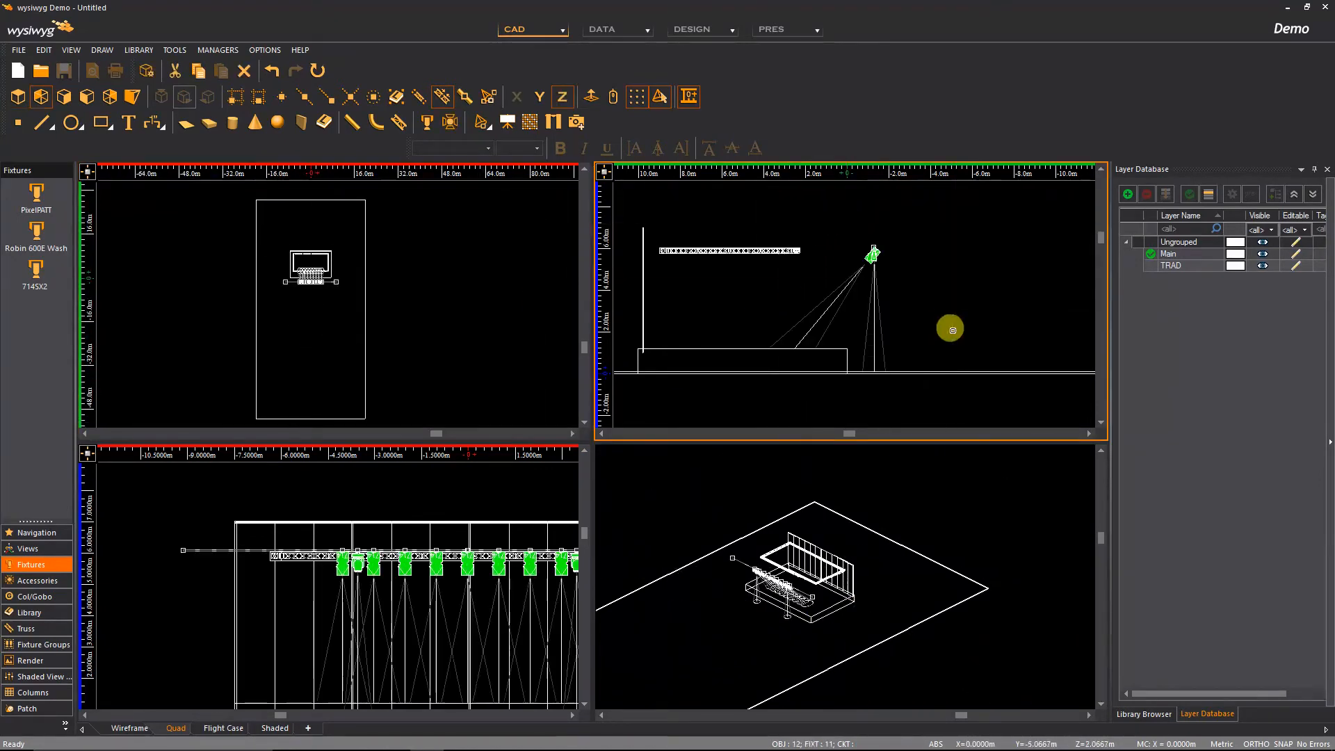
scroll(786, 617, up, 5)
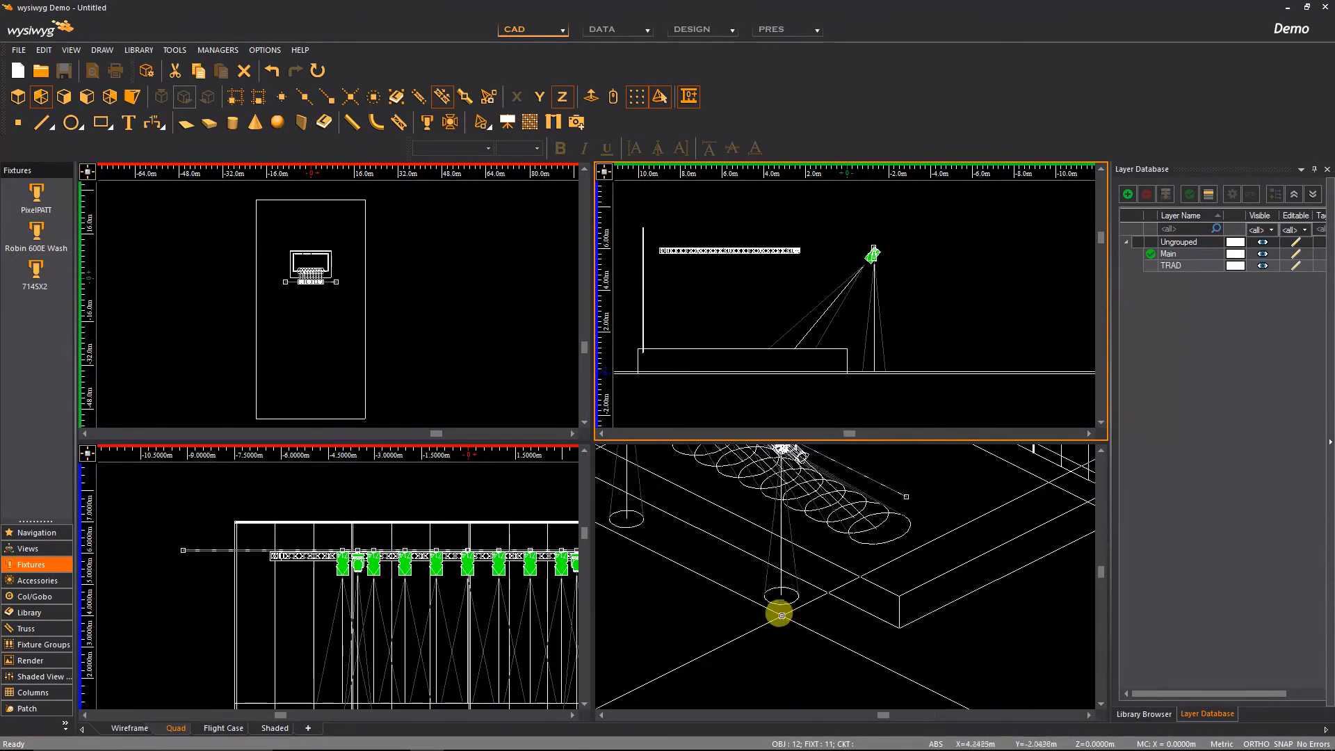
scroll(724, 557, down, 5)
click(984, 468)
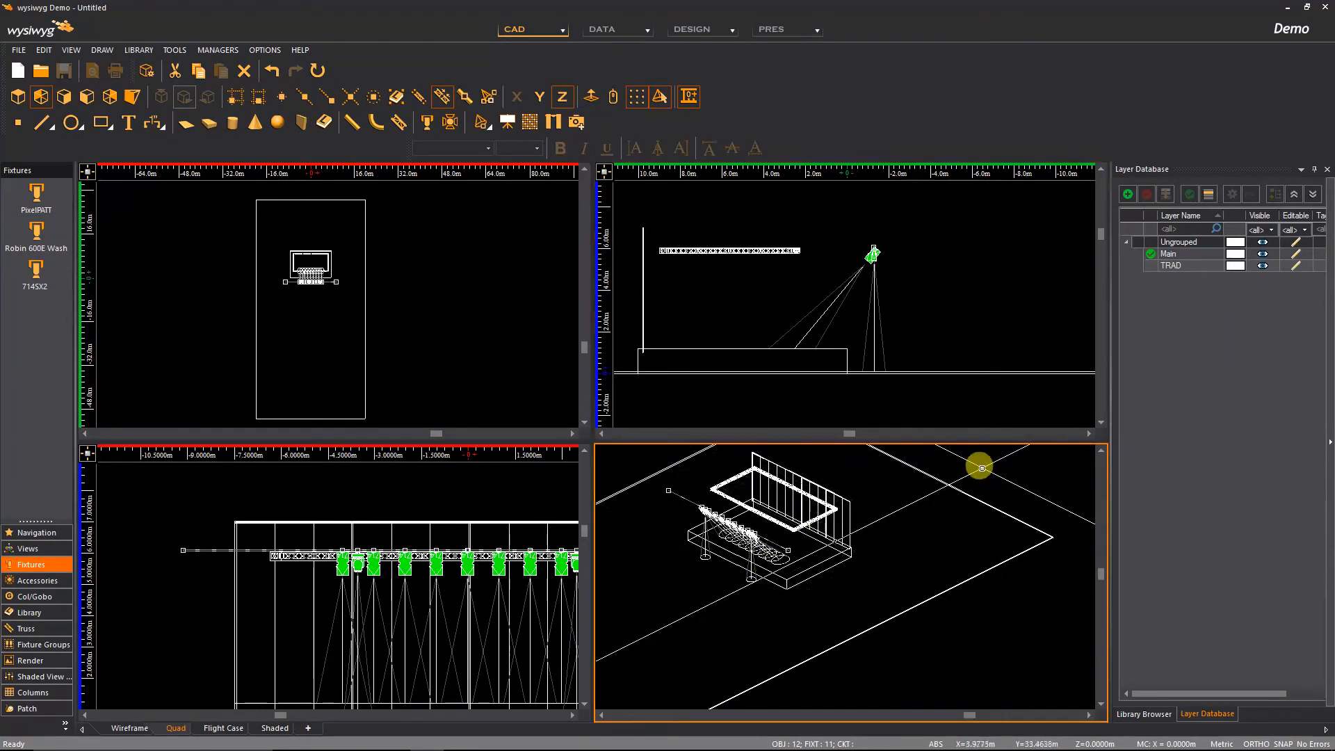
click(422, 245)
scroll(201, 292, up, 3)
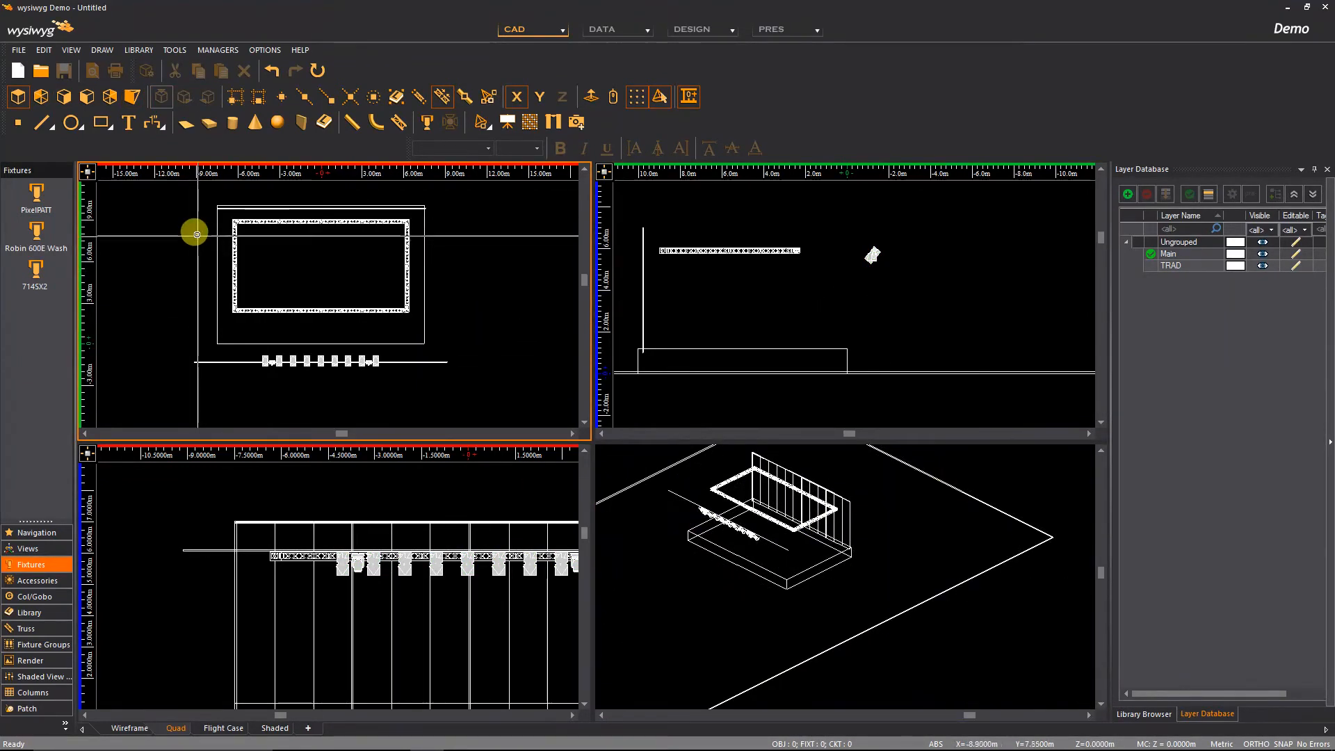
- Try to add a 3 m long, 6 m high AutoDrape line with 3 panels per section, aligned with the end of the front pipe
click(227, 362)
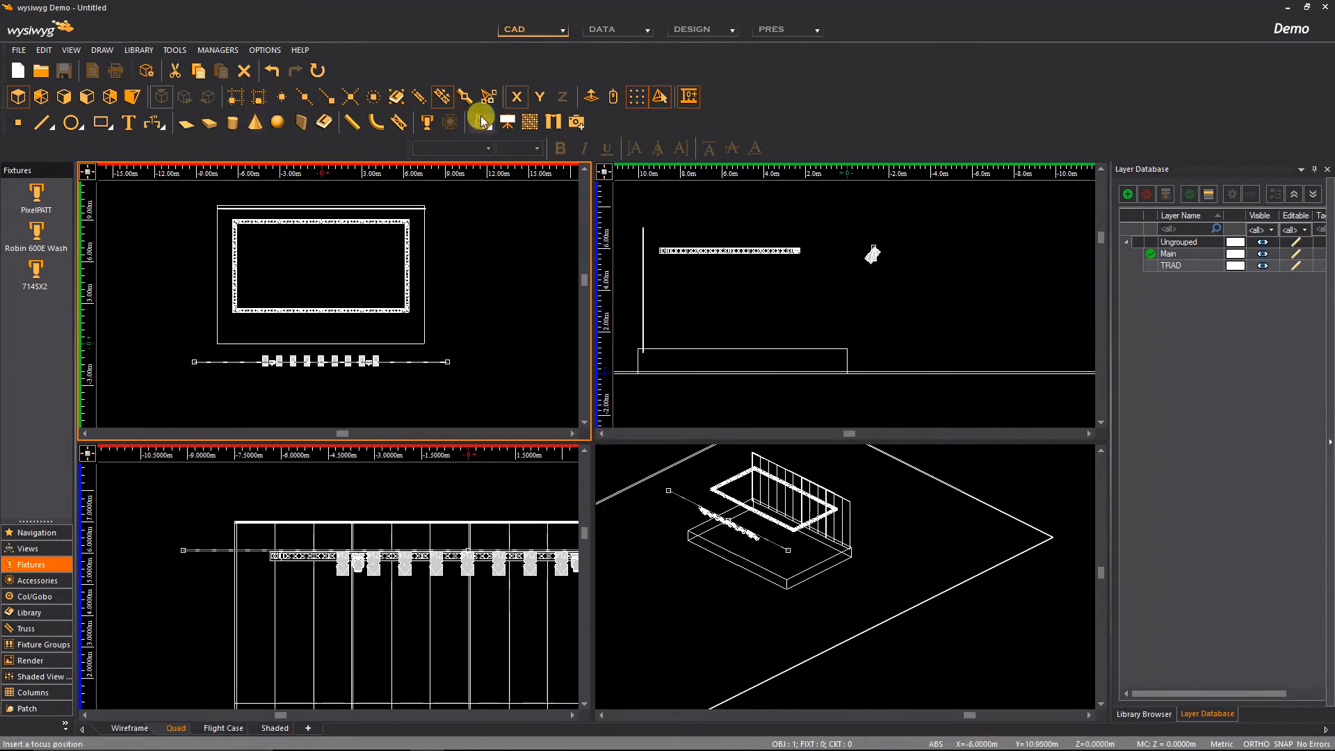
click(553, 121)
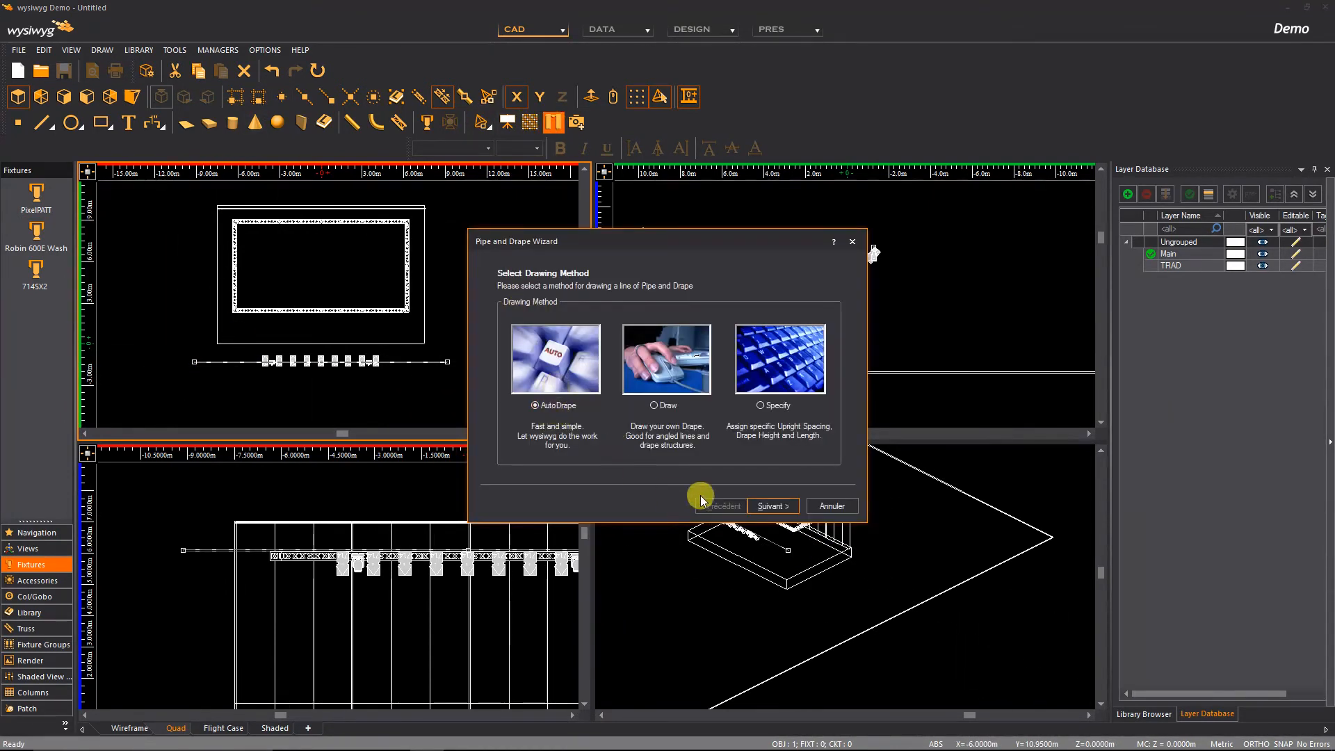
click(772, 506)
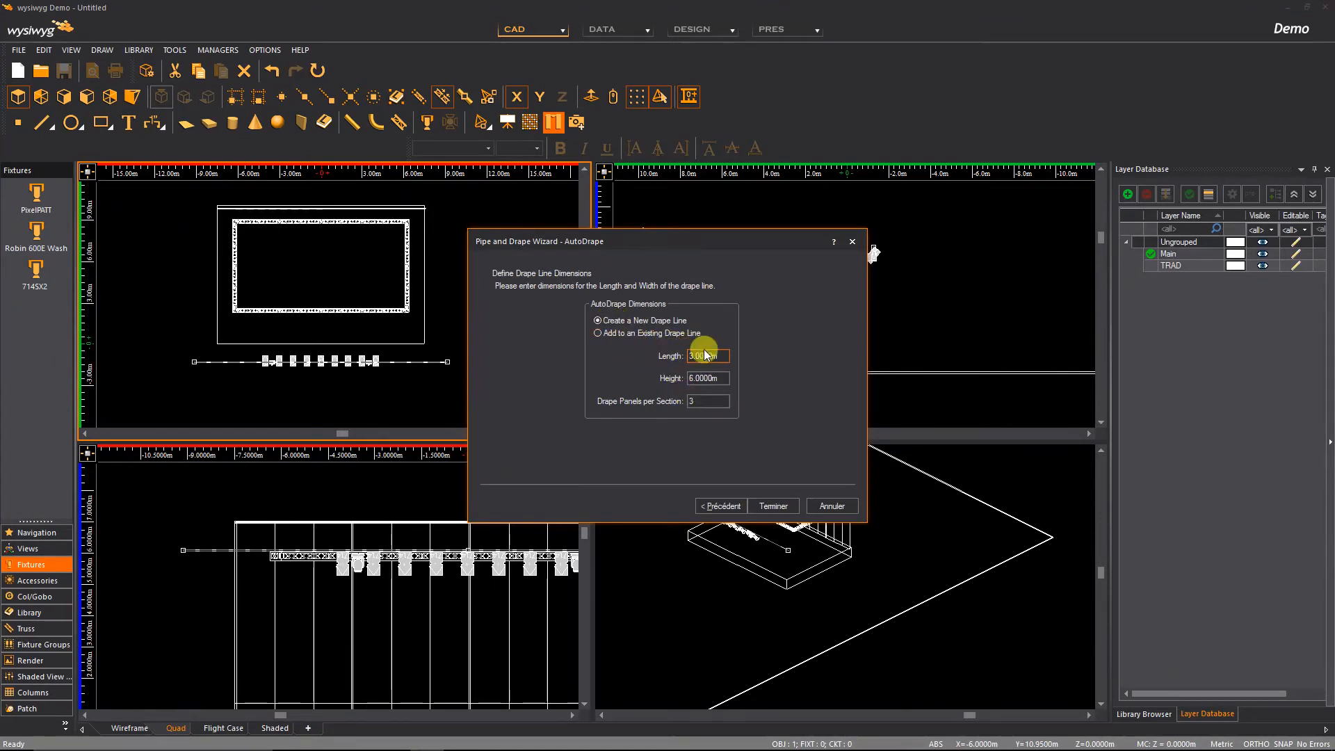
click(773, 506)
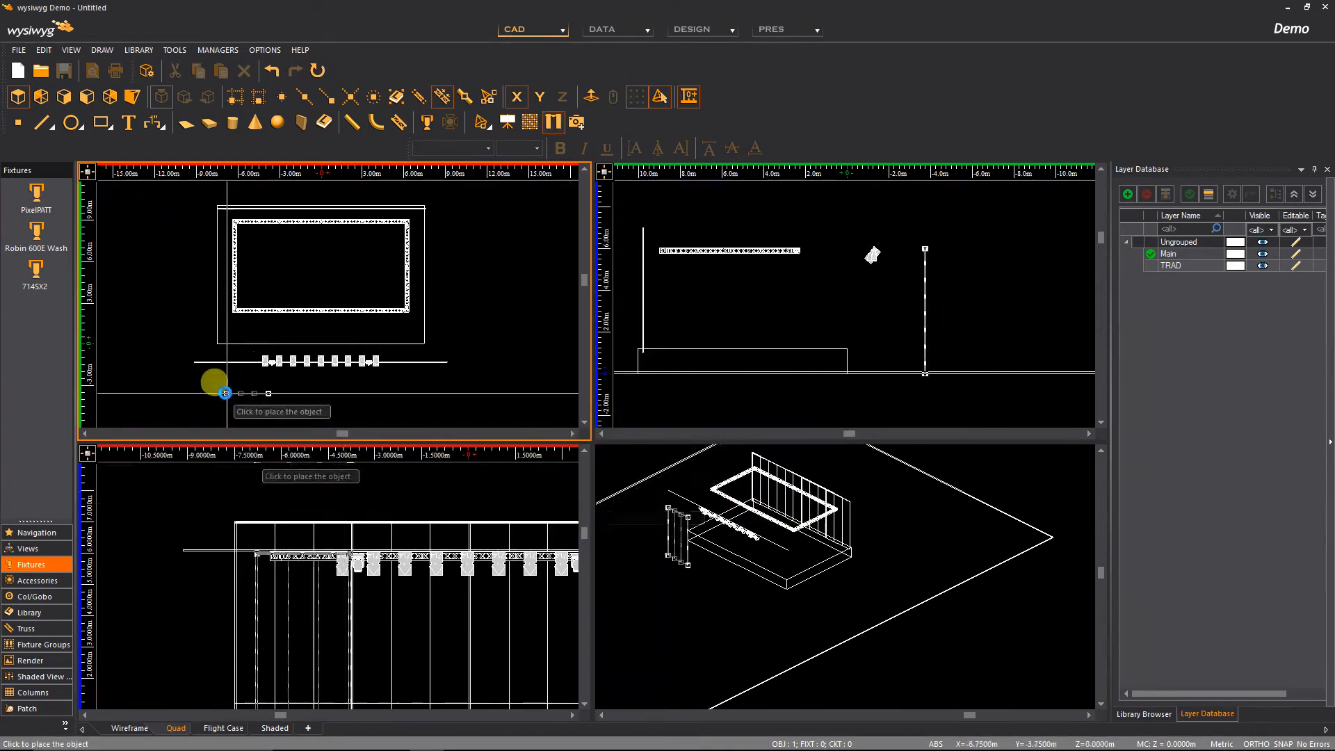
click(195, 362)
click(186, 586)
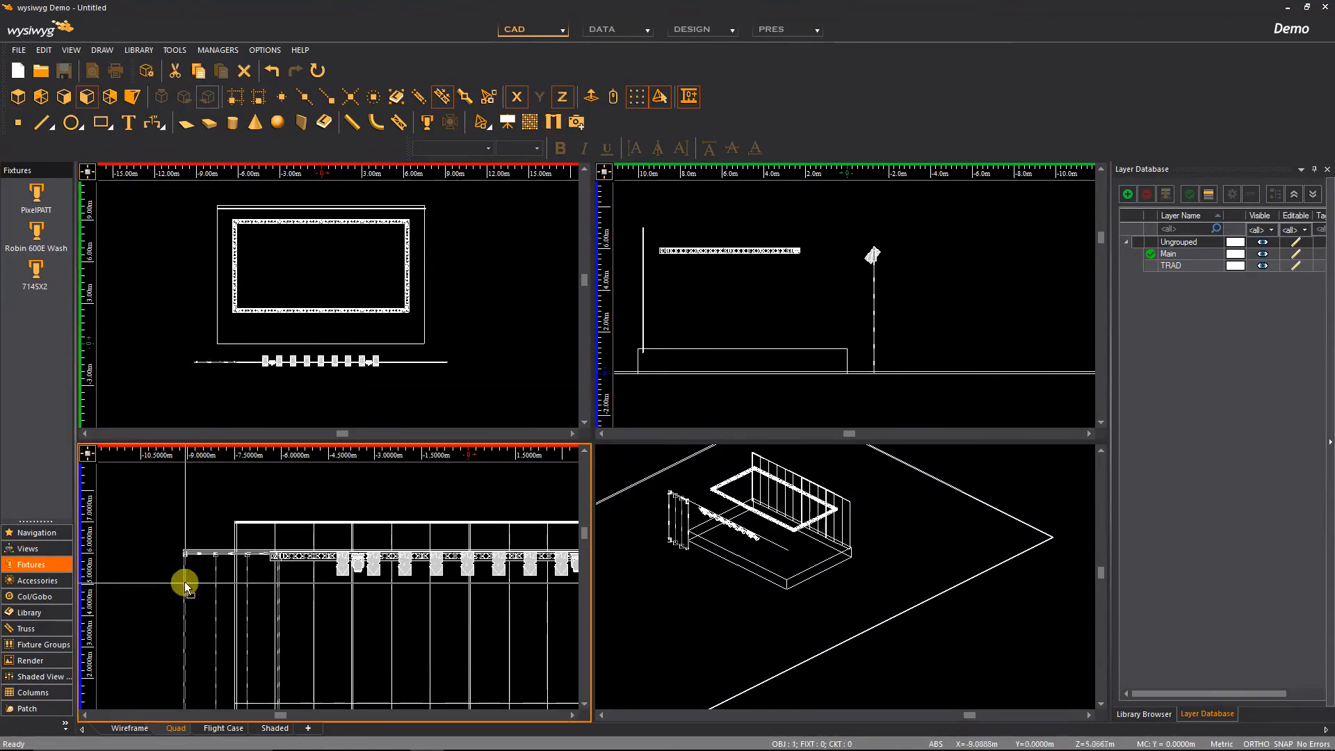
click(183, 572)
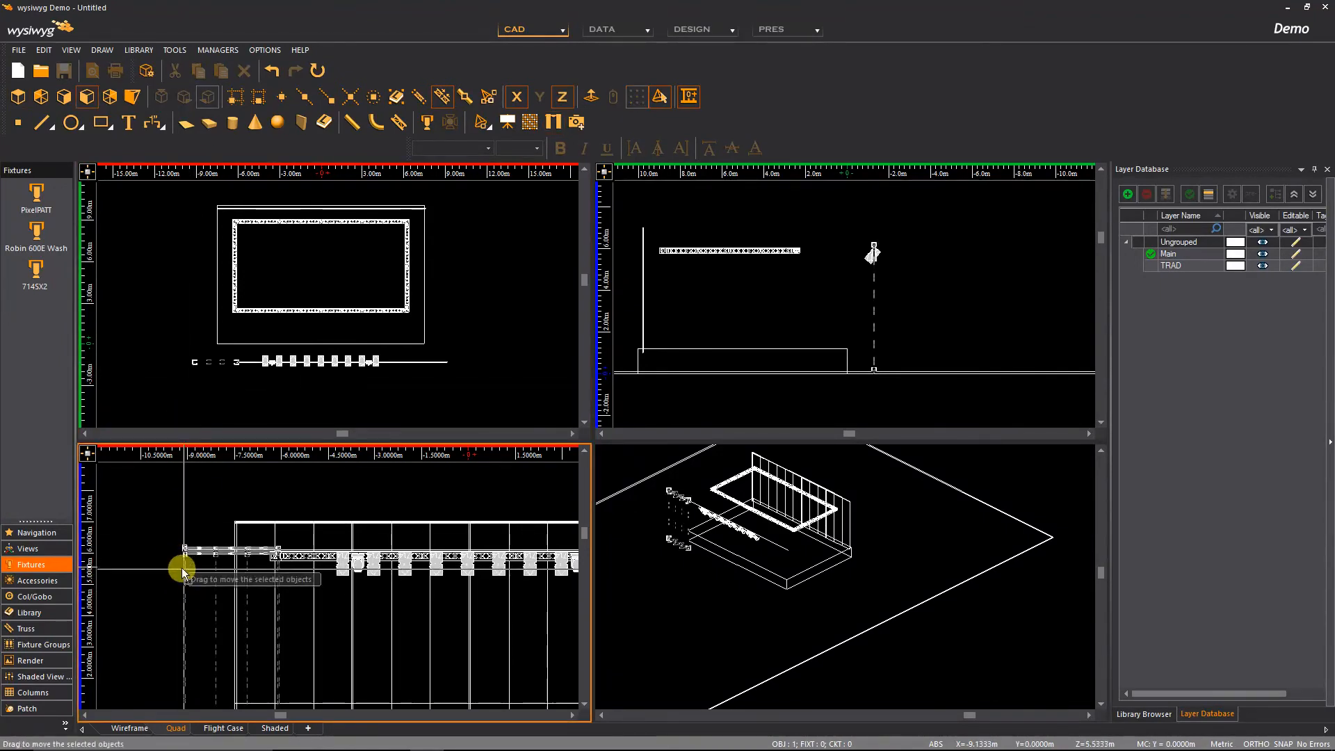
key(Escape)
- Create a hatched wall 20 m wide, 9 m high and 0.2 m thick behind the rear drape, centred on the stage
scroll(661, 497, up, 6)
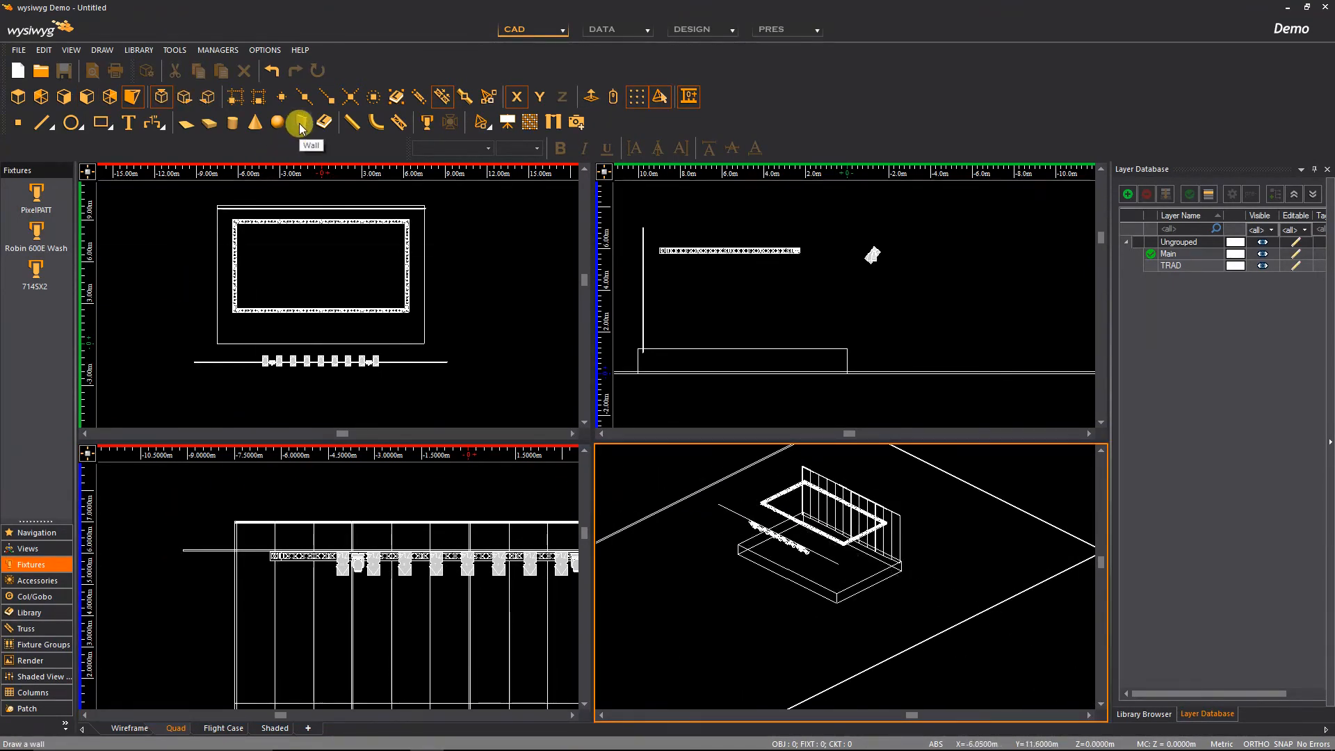
click(301, 124)
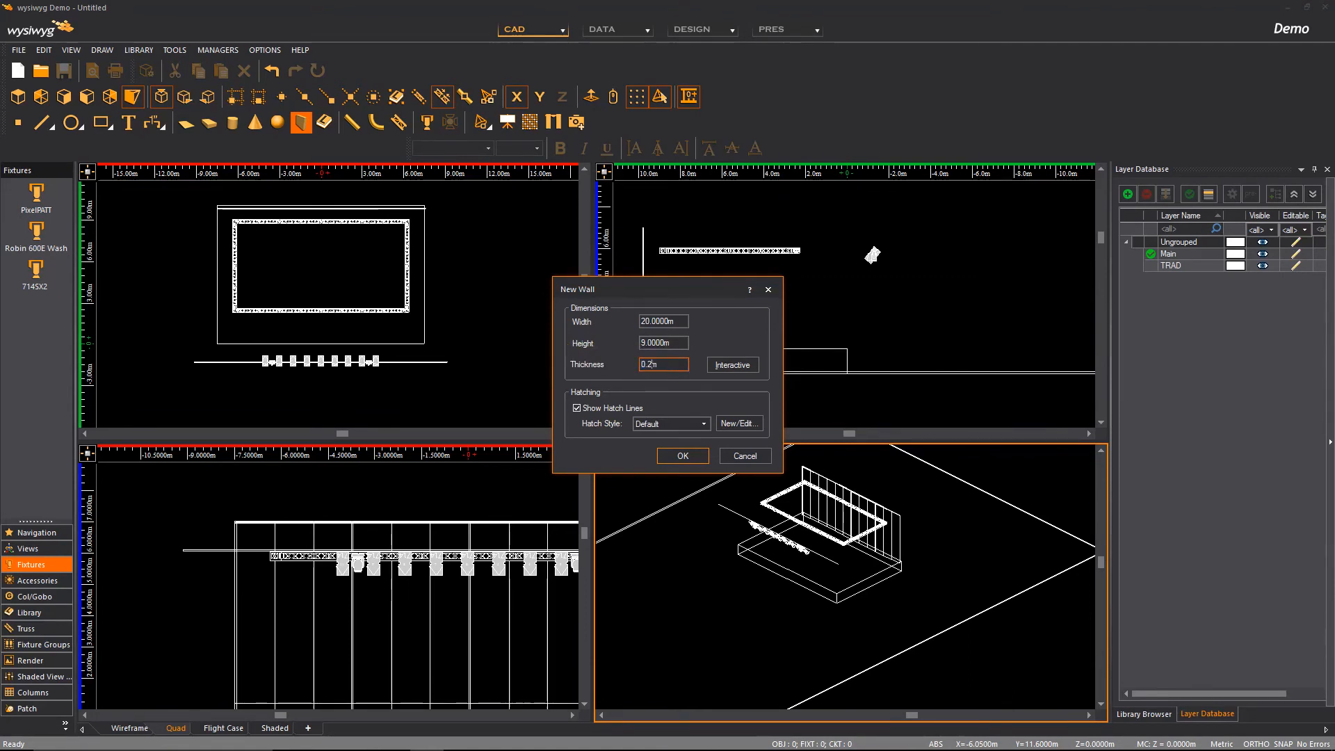
click(681, 456)
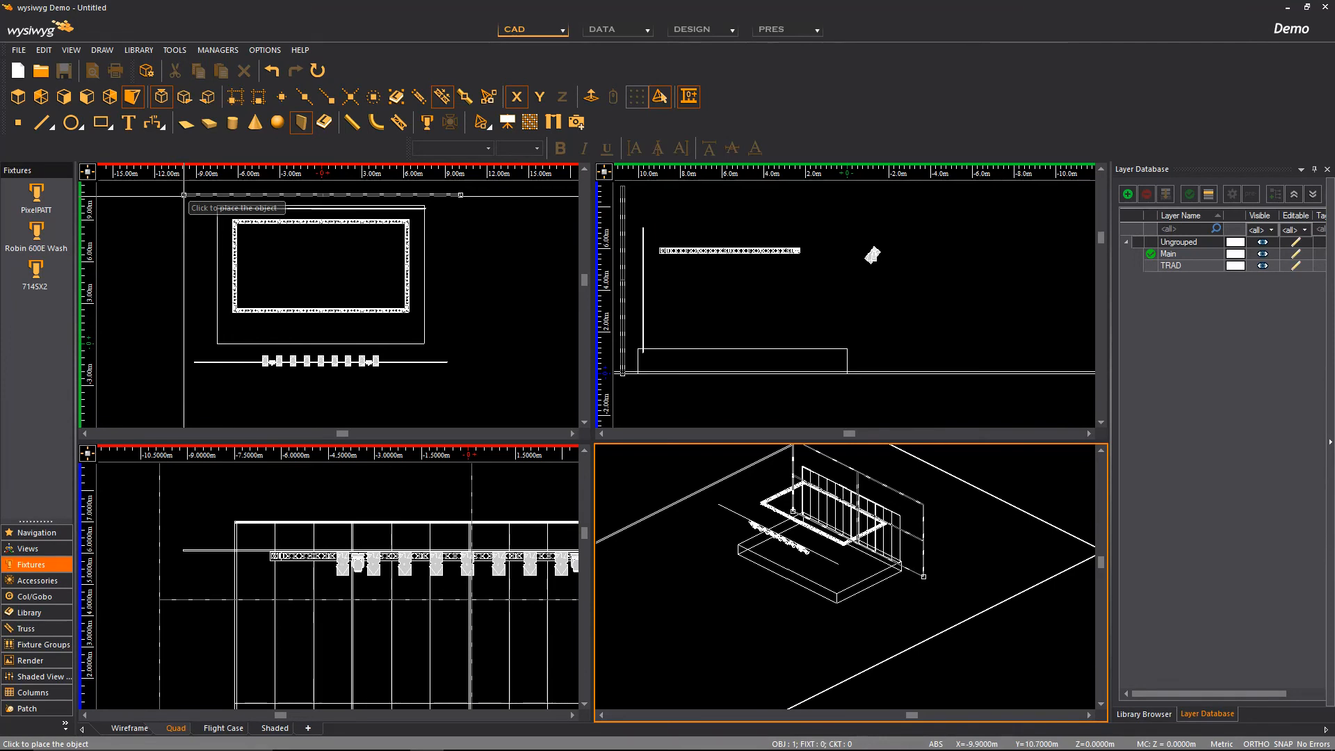
click(320, 197)
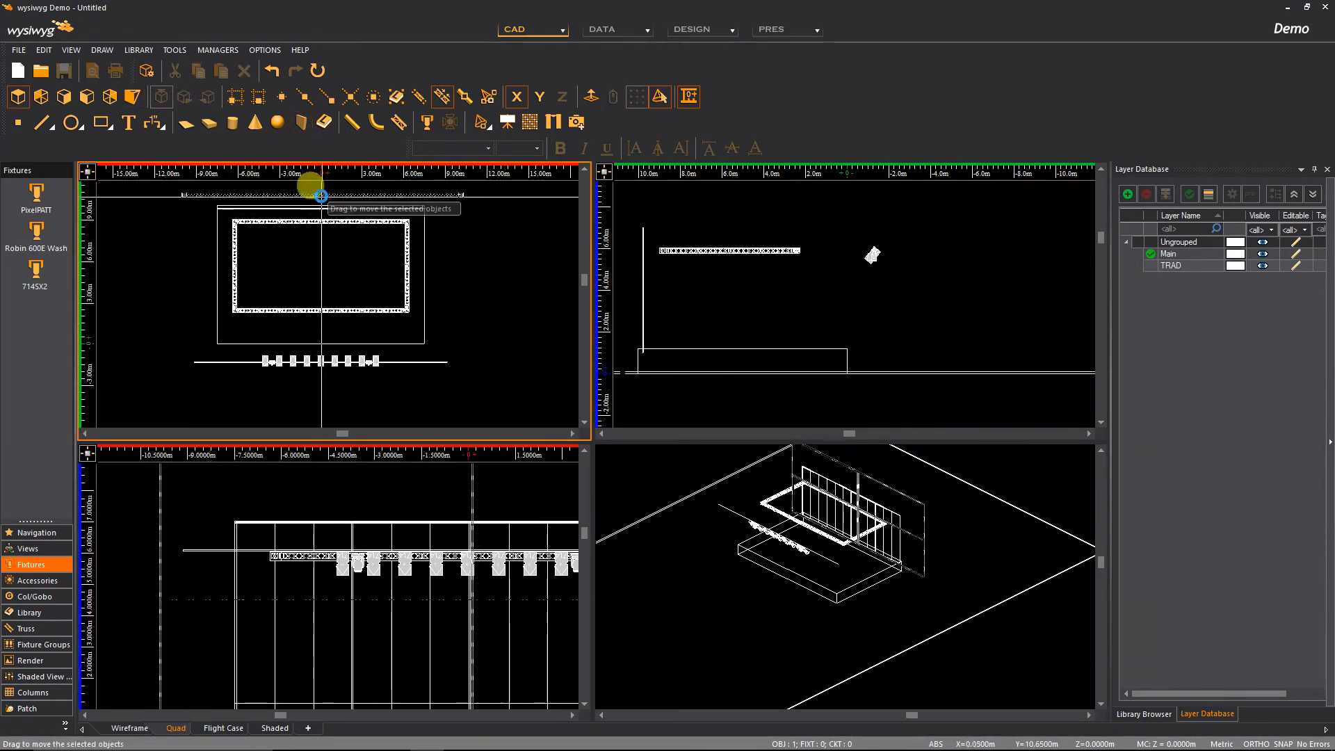
drag(322, 200, 319, 199)
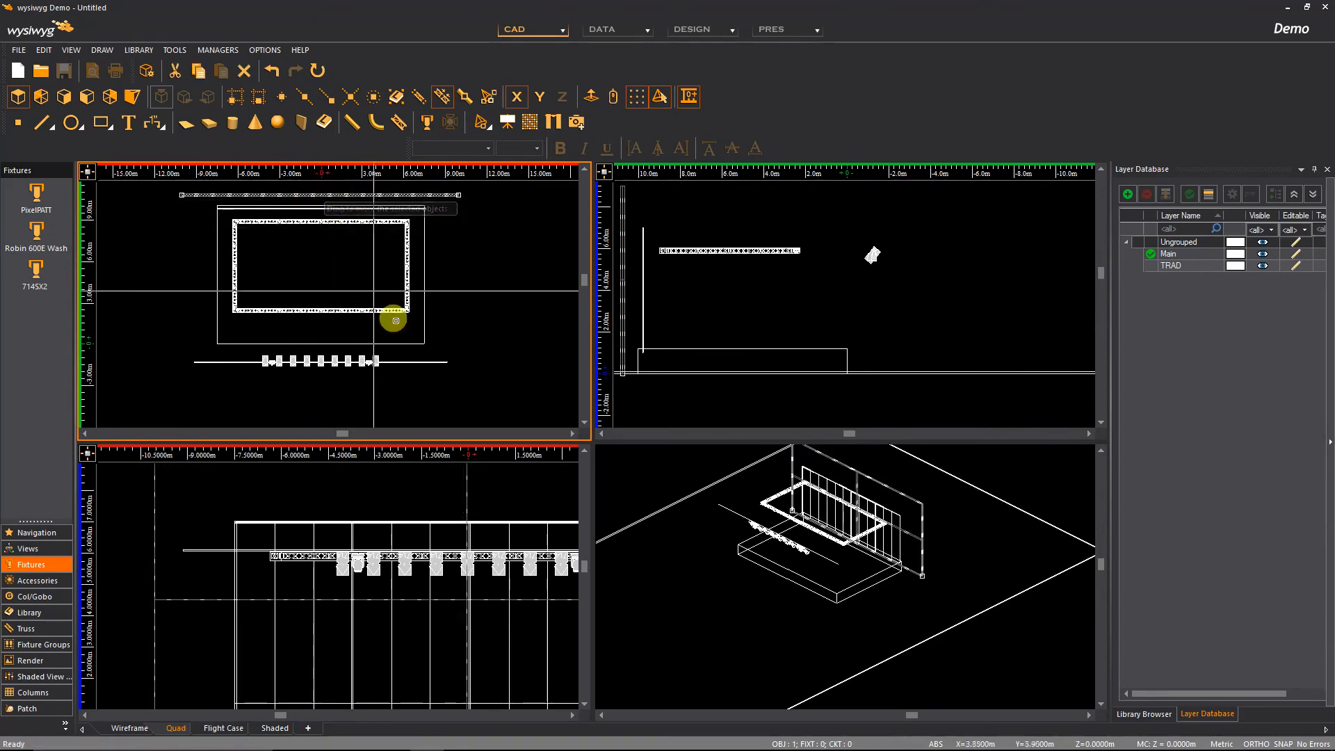
click(338, 295)
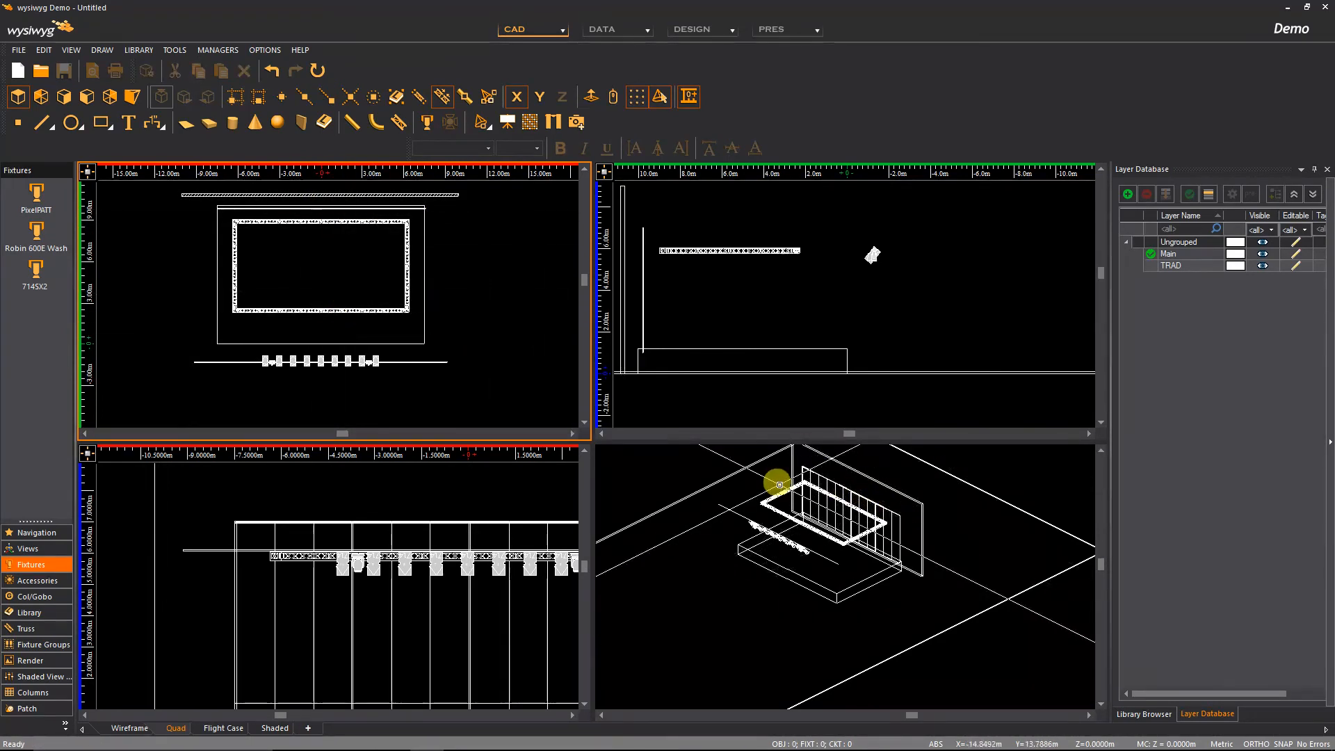
- Examine the rear wall, floor, stage and front-pipe fixtures in the side, plan and isometric views
scroll(778, 485, up, 1)
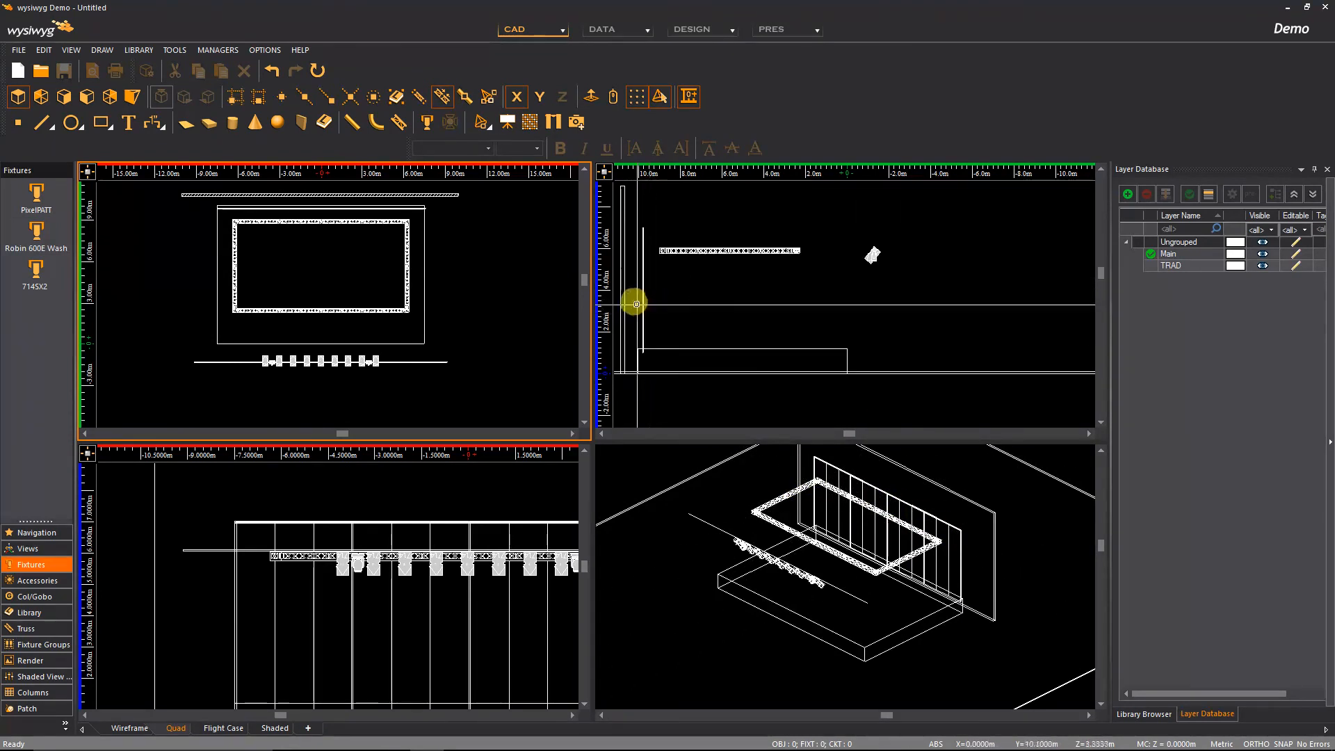
scroll(647, 292, down, 1)
scroll(633, 273, up, 1)
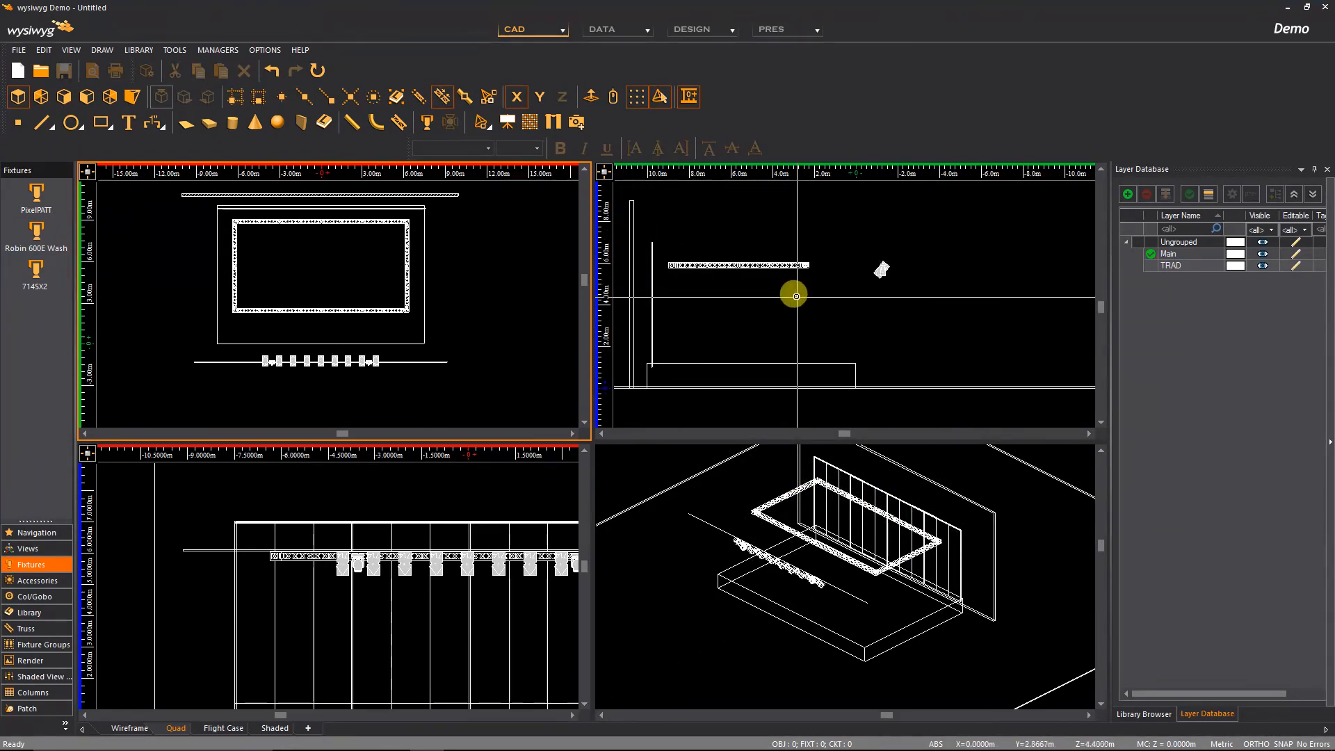
scroll(727, 334, down, 1)
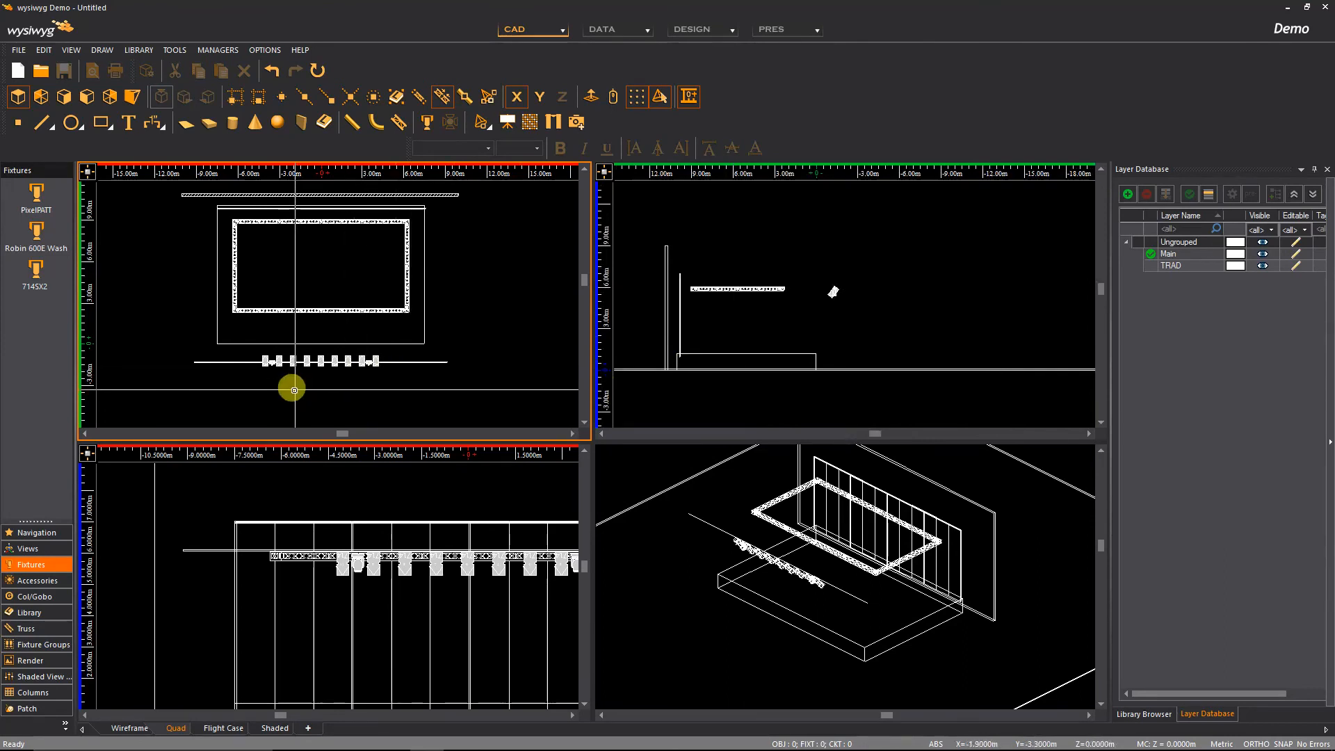
ctrl+scroll(168, 292, up, 1)
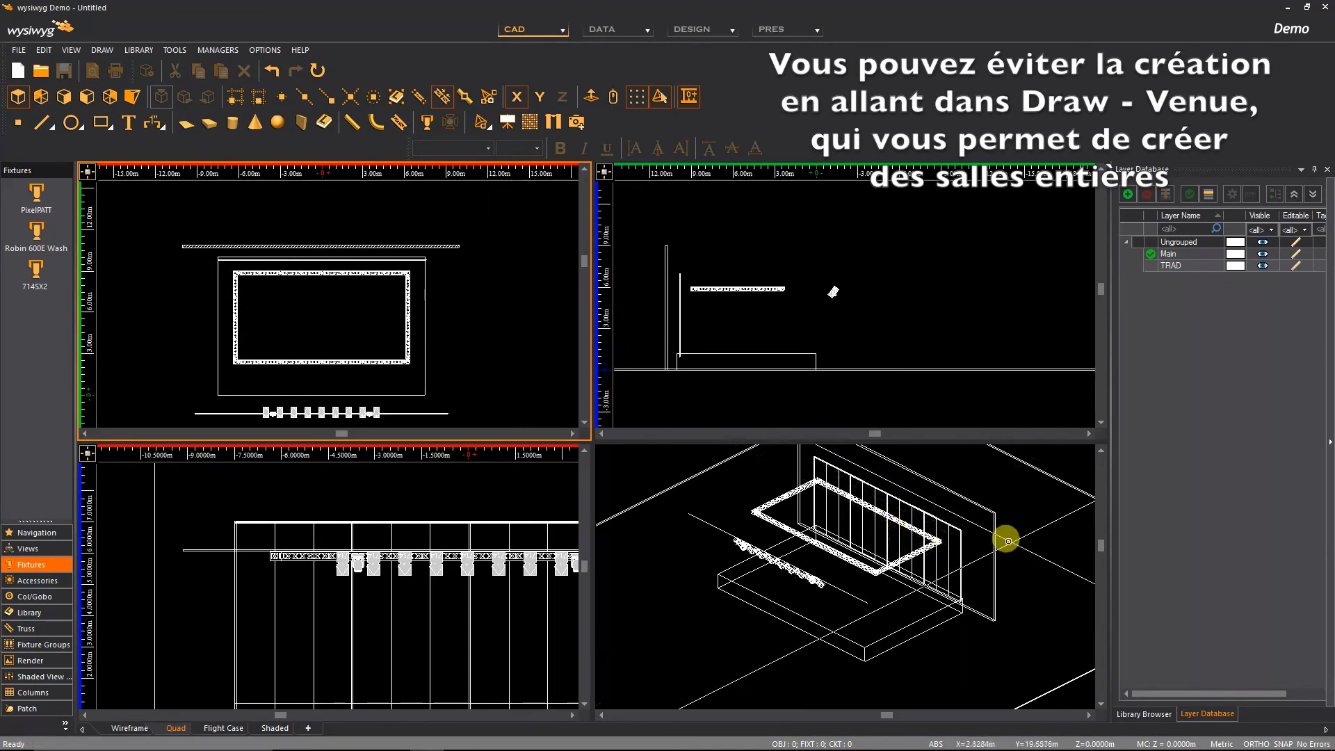
scroll(904, 541, down, 3)
scroll(888, 582, up, 3)
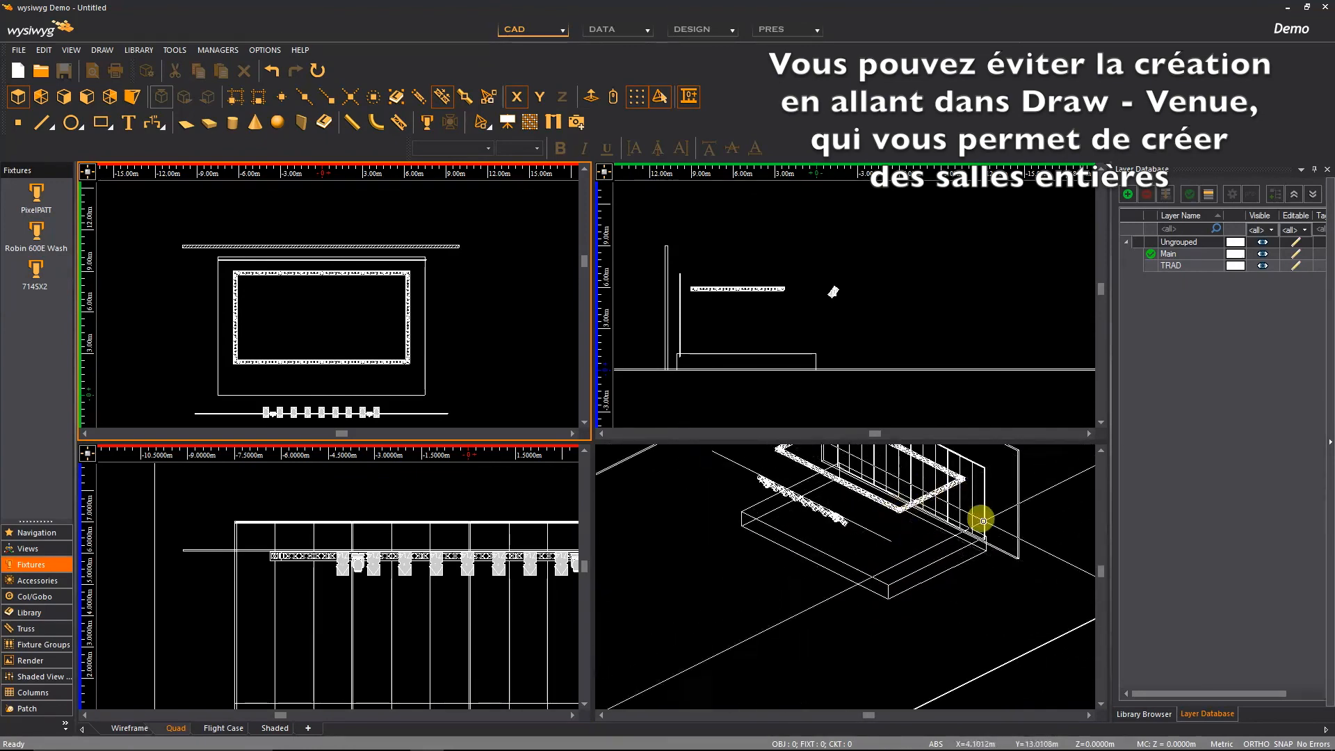
scroll(811, 477, up, 5)
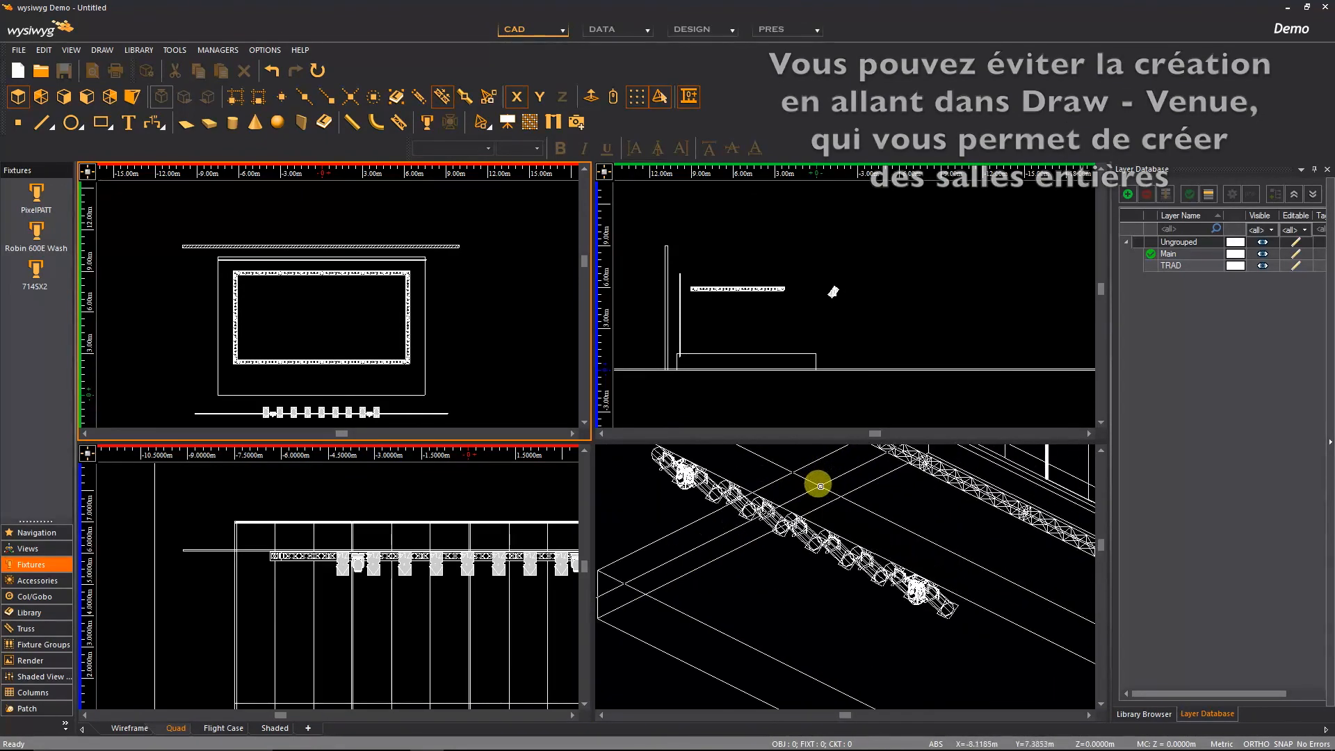
scroll(821, 486, down, 7)
click(746, 548)
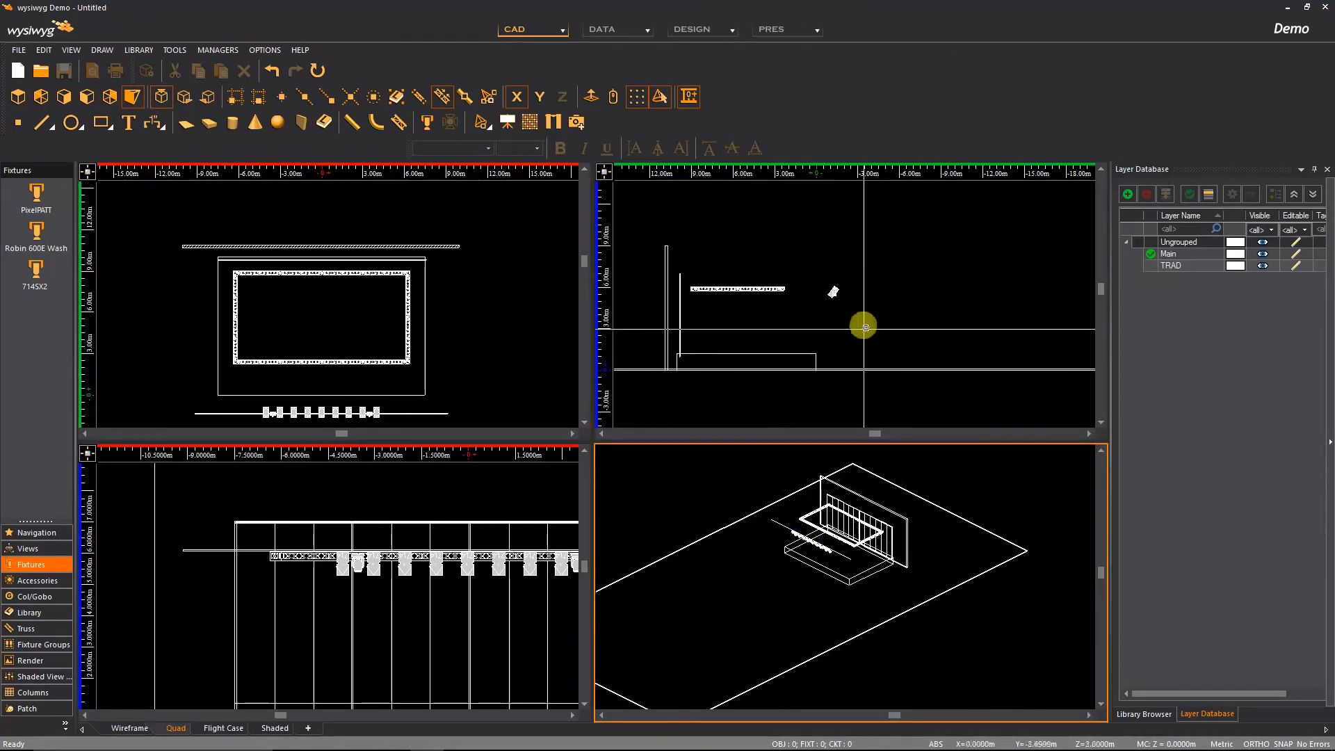
click(192, 314)
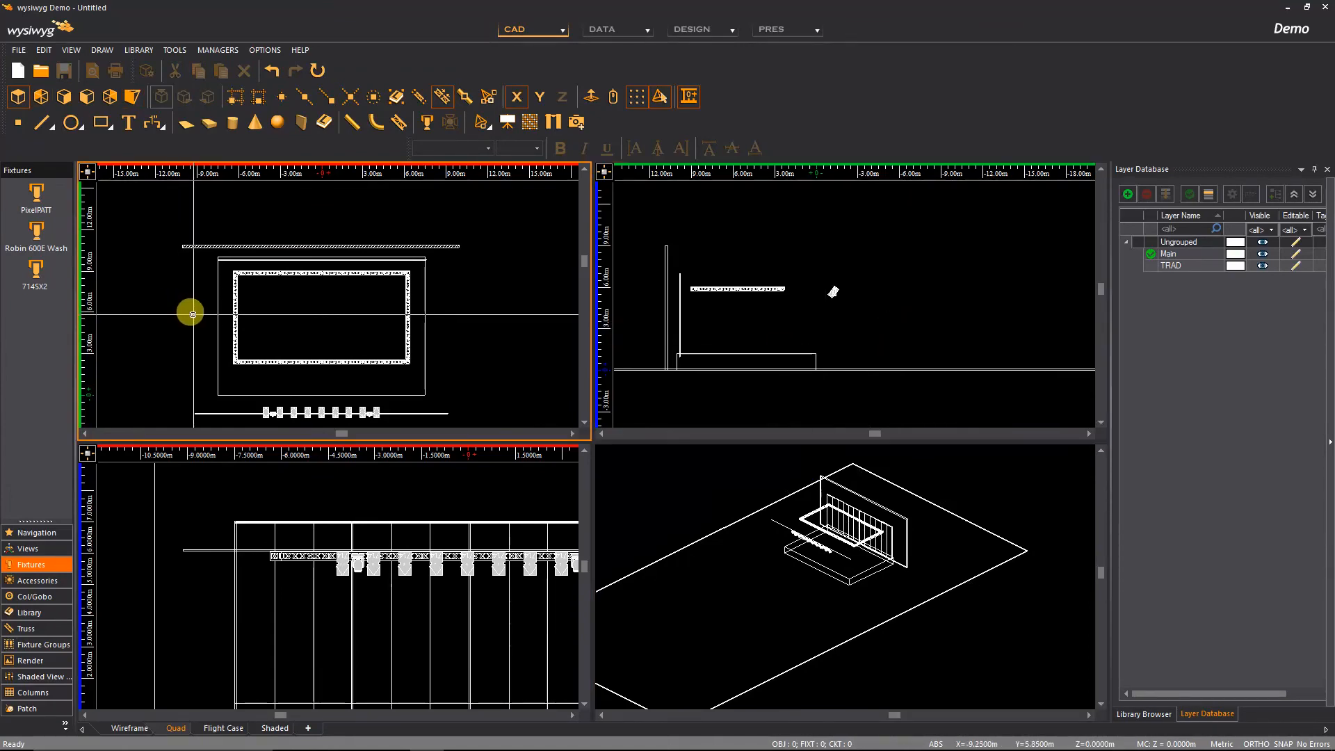